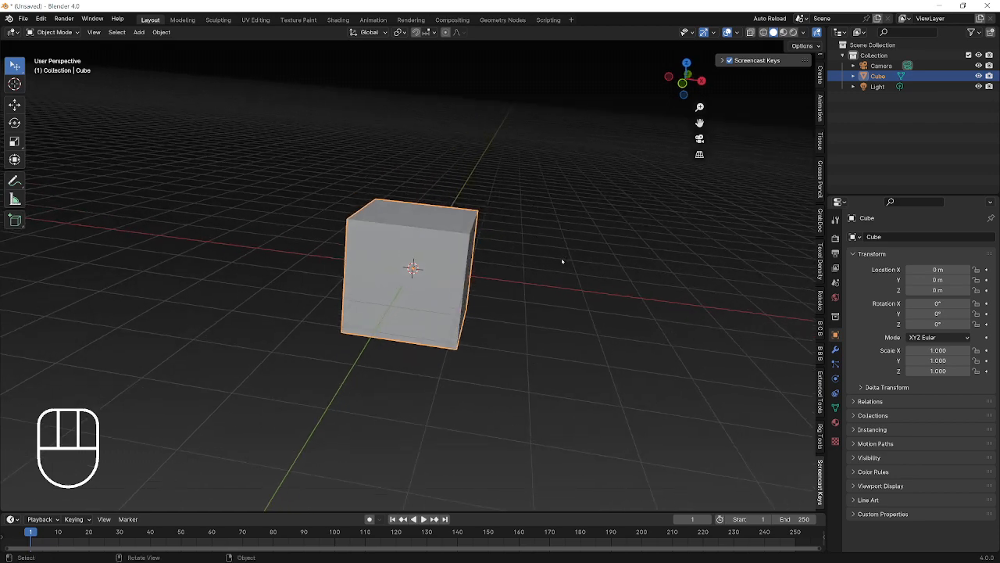
# Orbit around the cube and try moving, rotating and scaling it, cancelling each so it stays put.
pyautogui.moveTo(562, 262); pyautogui.dragTo(453, 263, button='middle')
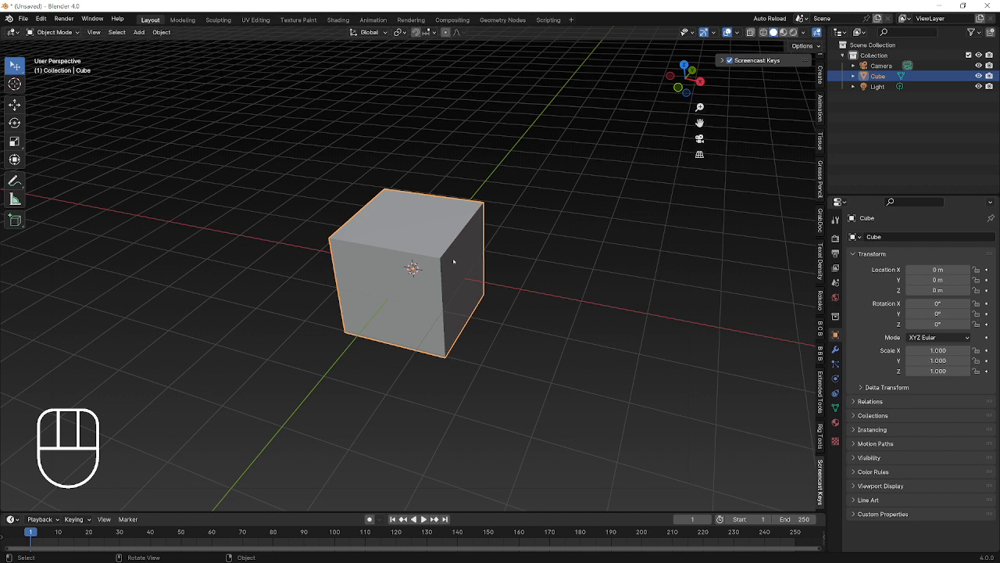
pyautogui.press('g')
pyautogui.rightClick(503, 249)
pyautogui.moveTo(492, 286); pyautogui.dragTo(547, 267, button='middle')
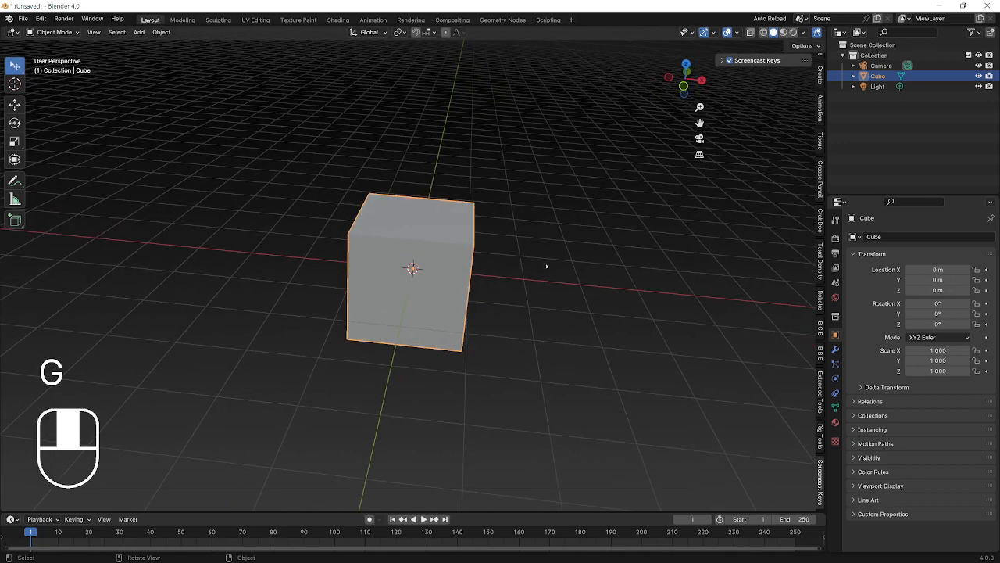
pyautogui.moveTo(569, 235); pyautogui.dragTo(562, 234, button='middle')
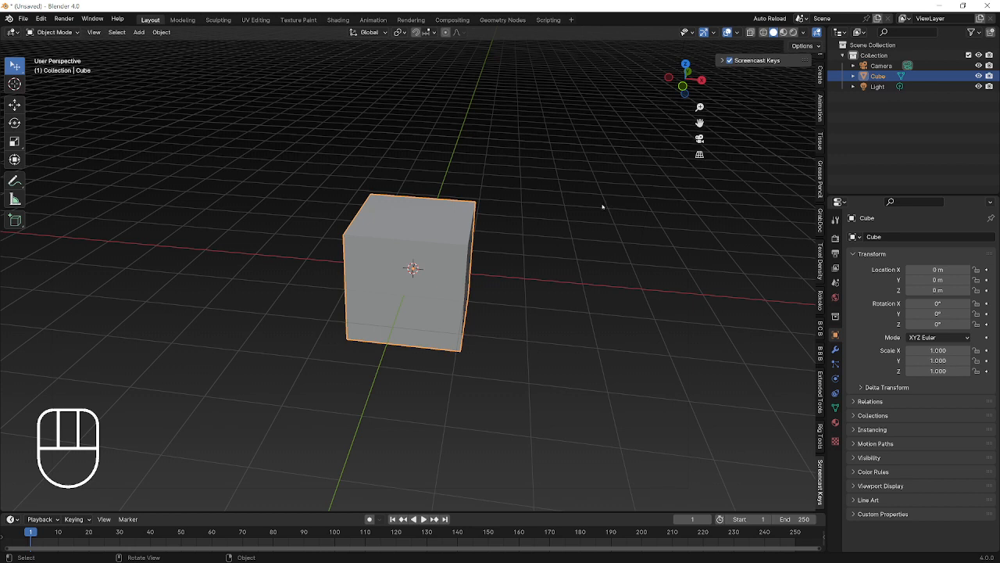
pyautogui.press('r')
pyautogui.rightClick(570, 233)
pyautogui.press('s')
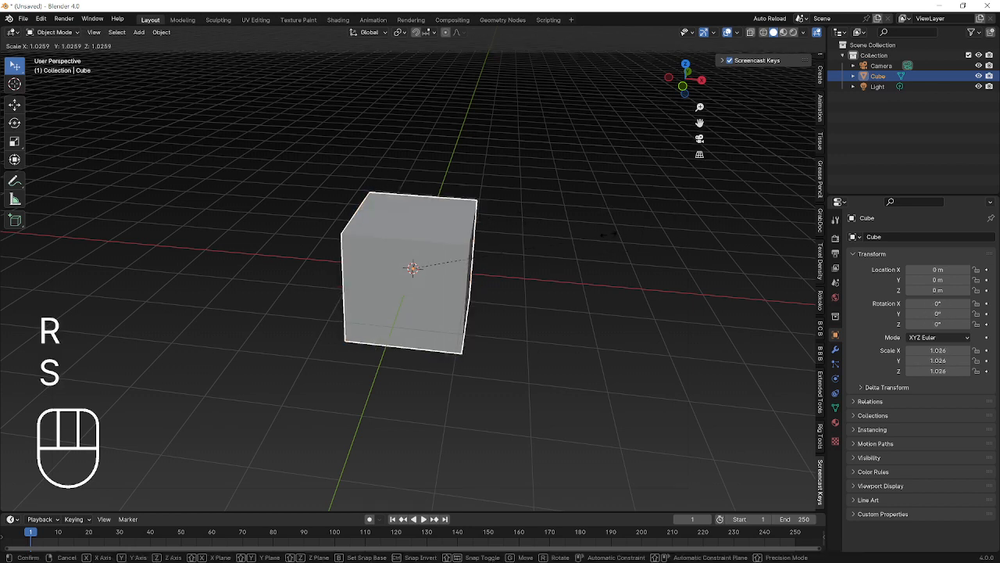
pyautogui.rightClick(641, 231)
pyautogui.press('g')
pyautogui.rightClick(639, 235)
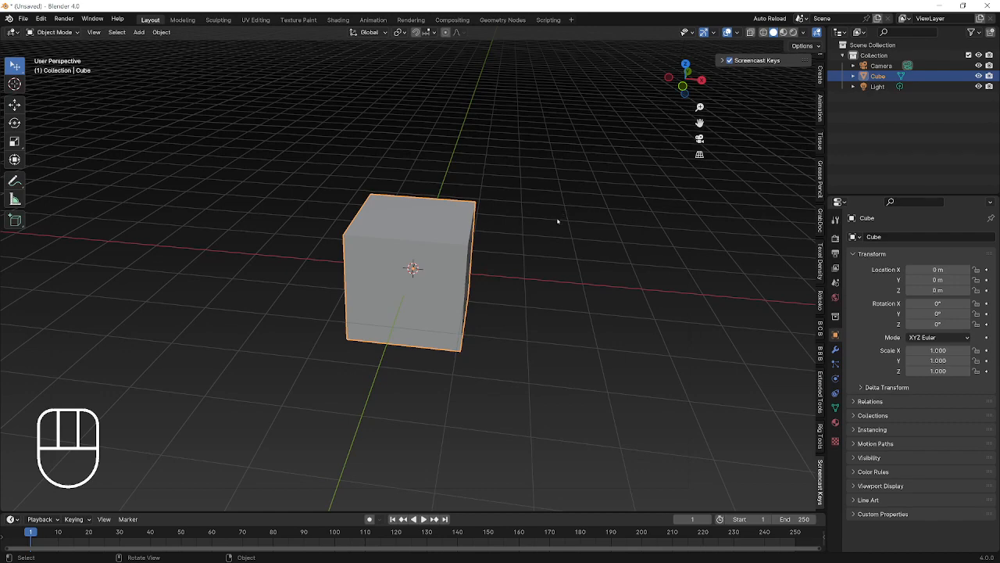
# Try moves locked to the X, Z and Y axes, cancelling each one.
pyautogui.scroll(1, 566, 228)
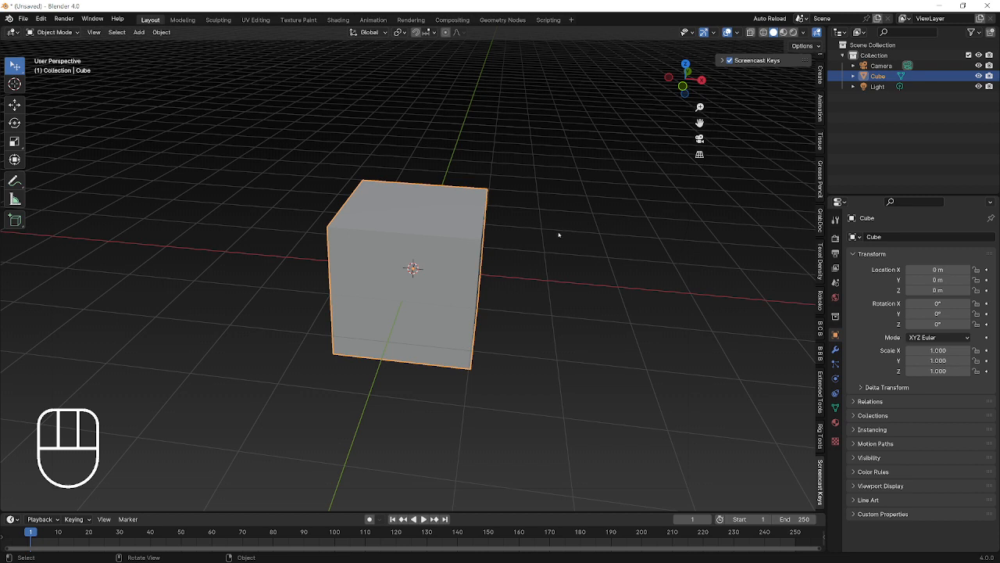
pyautogui.press('g')
pyautogui.press('x')
pyautogui.rightClick(557, 242)
pyautogui.press('g')
pyautogui.press('x')
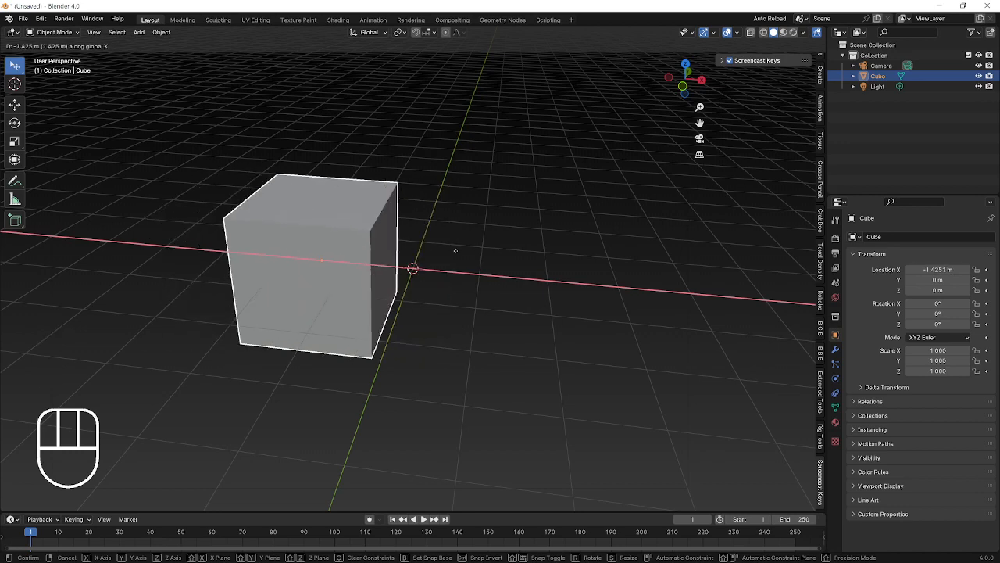
pyautogui.rightClick(481, 270)
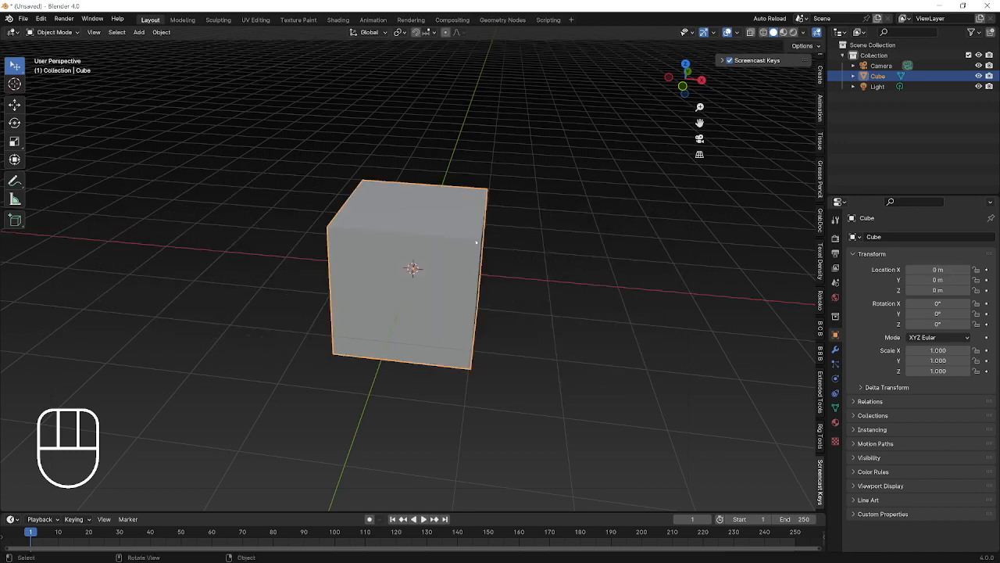
pyautogui.press('g')
pyautogui.press('z')
pyautogui.rightClick(478, 209)
pyautogui.press('g')
pyautogui.press('y')
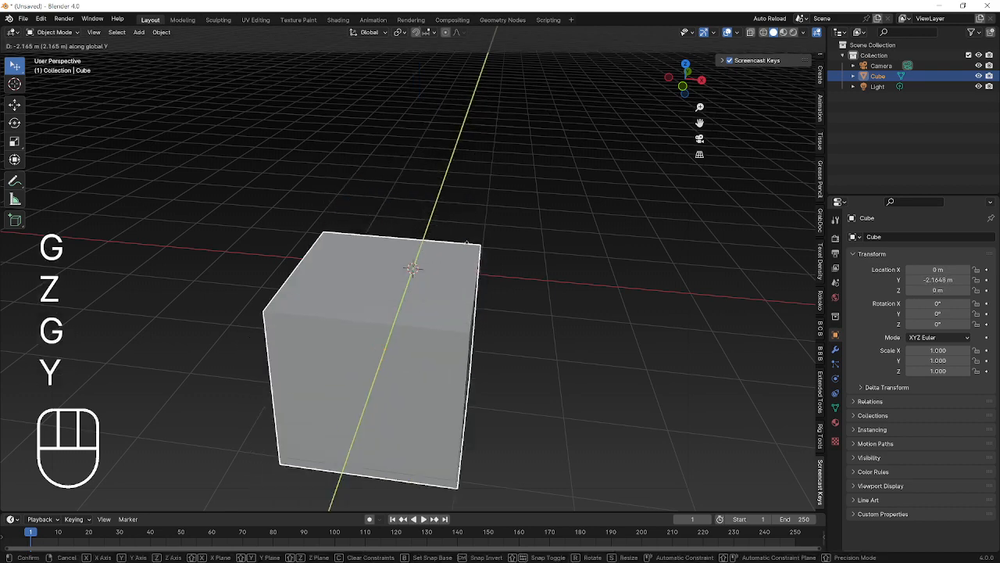
pyautogui.rightClick(493, 216)
# From a new angle, repeat axis-locked X, Y and Z moves, cancelling each without changing the cube.
pyautogui.scroll(-4, 514, 233)
pyautogui.moveTo(515, 233); pyautogui.dragTo(451, 312, button='middle')
pyautogui.press('g')
pyautogui.press('x')
pyautogui.rightClick(517, 241)
pyautogui.press('g')
pyautogui.press('y')
pyautogui.rightClick(535, 234)
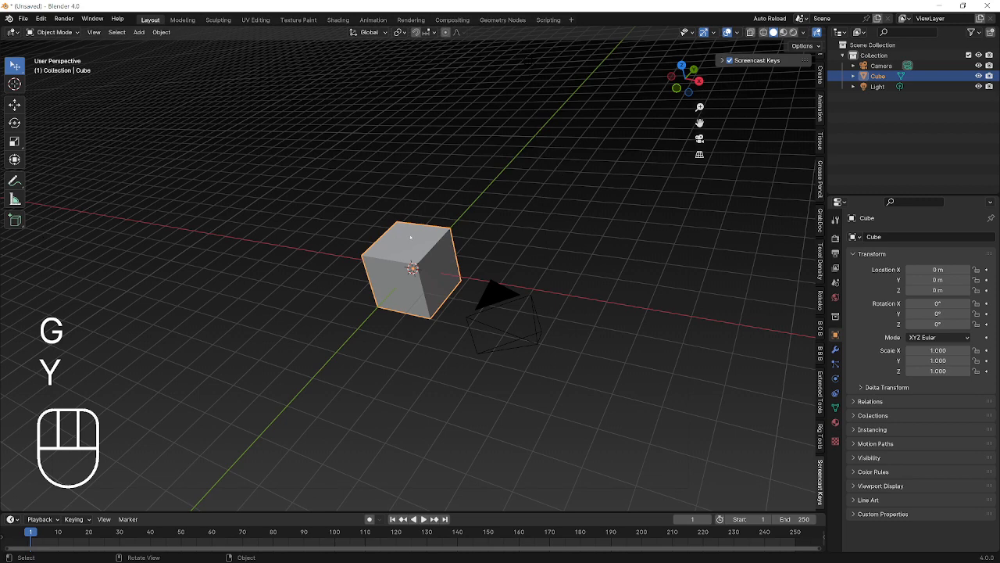
pyautogui.press('g')
pyautogui.press('y')
pyautogui.rightClick(452, 224)
pyautogui.press('g')
pyautogui.press('x')
pyautogui.rightClick(614, 308)
pyautogui.press('g')
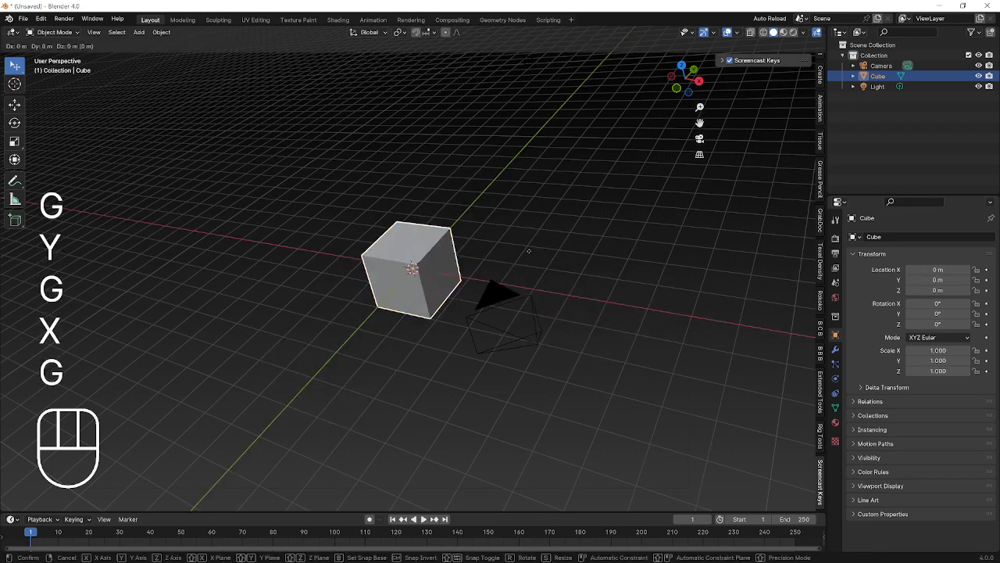
pyautogui.press('z')
pyautogui.rightClick(400, 190)
pyautogui.press('g')
pyautogui.press('y')
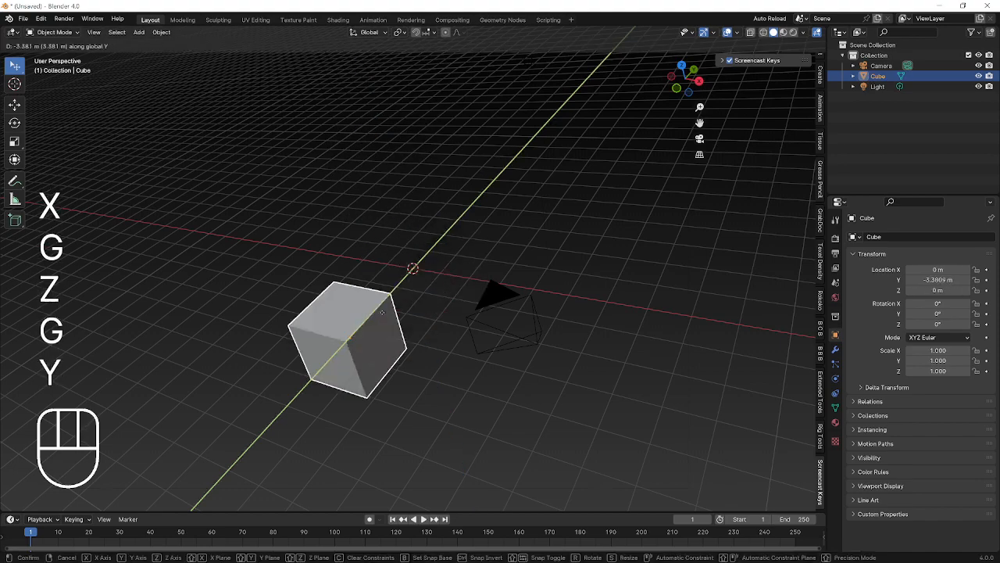
pyautogui.rightClick(356, 301)
# Orbit to low and high views, deselect the cube, and undo an accidental move.
pyautogui.moveTo(504, 296); pyautogui.dragTo(526, 299, button='middle')
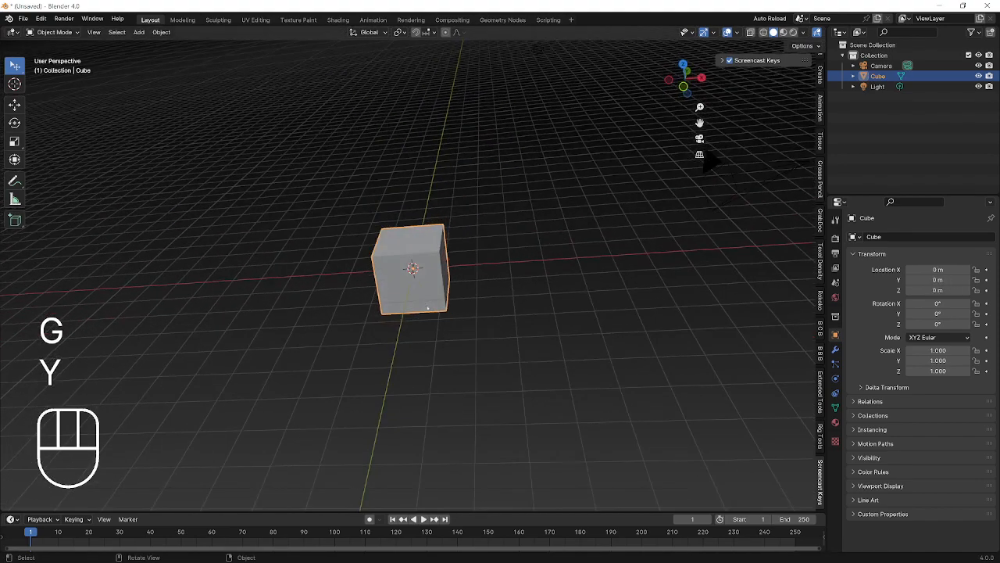
pyautogui.moveTo(358, 307); pyautogui.dragTo(567, 229, button='middle')
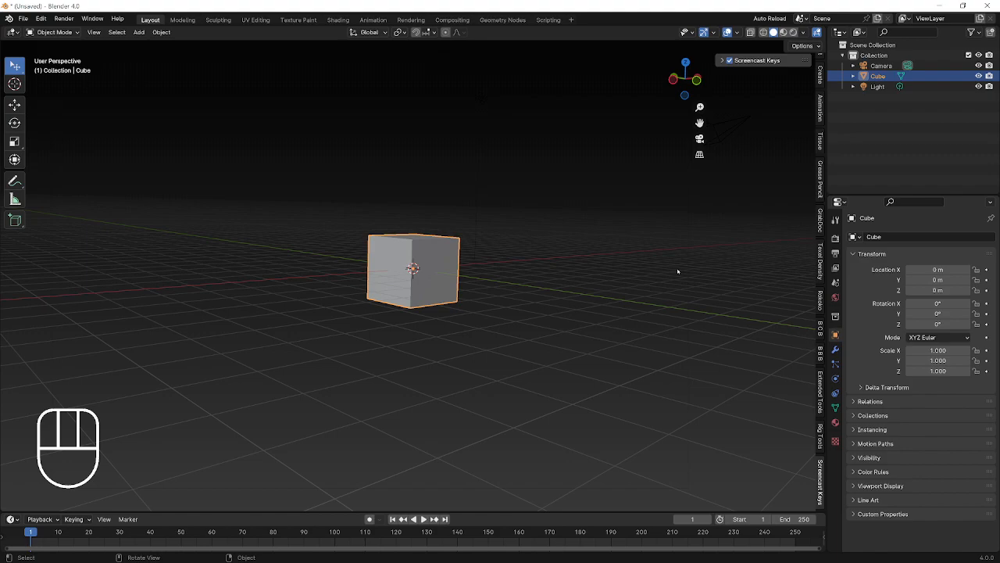
pyautogui.moveTo(677, 272); pyautogui.dragTo(470, 336, button='middle')
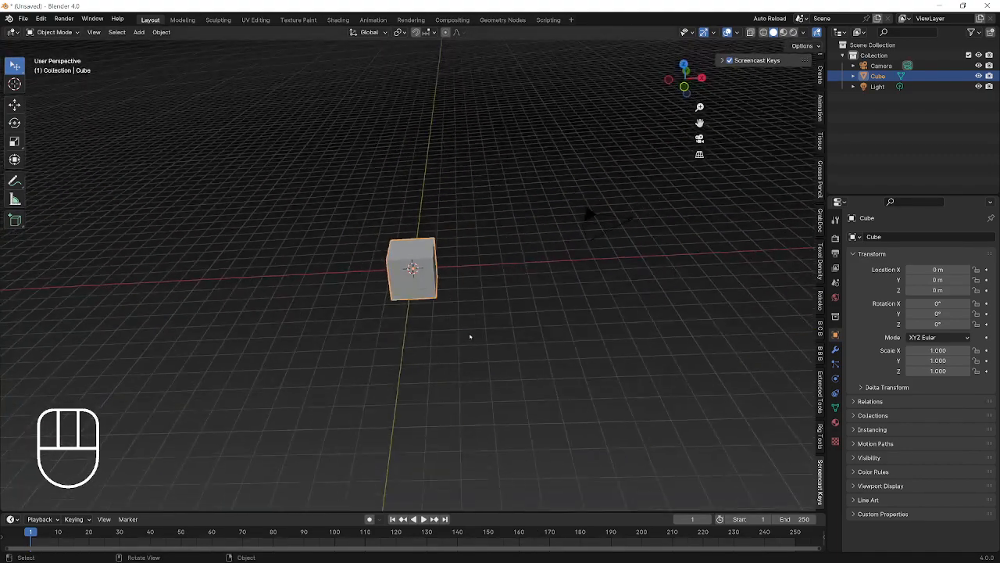
pyautogui.scroll(4, 547, 296)
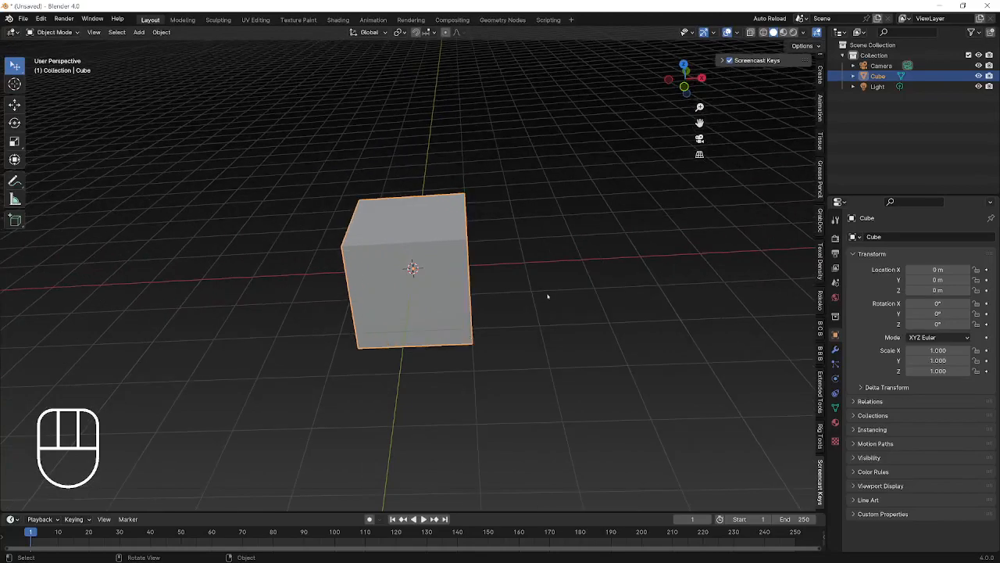
pyautogui.rightClick(469, 294)
pyautogui.keyDown('shift'); pyautogui.moveTo(492, 286); pyautogui.dragTo(547, 250, button='middle'); pyautogui.keyUp('shift')
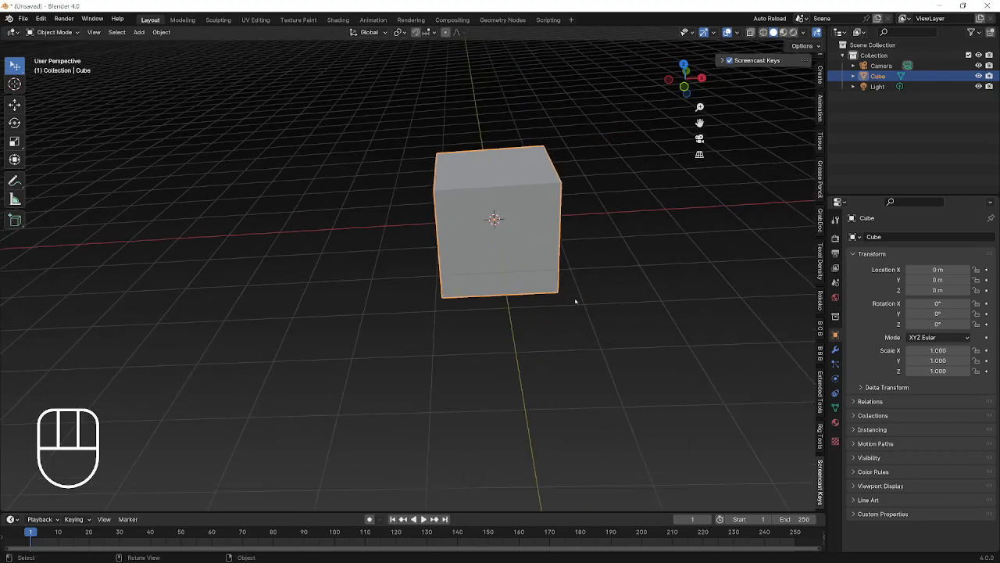
pyautogui.click(575, 301)
pyautogui.moveTo(575, 301); pyautogui.dragTo(655, 297, button='middle')
pyautogui.moveTo(516, 313); pyautogui.dragTo(526, 147)
pyautogui.hotkey('ctrl', 'z')
pyautogui.moveTo(457, 367); pyautogui.dragTo(502, 395, button='middle')
# Frame the cube, then compare front and right views and step the orbit left, right, up and down.
pyautogui.press('KP_Decimal')
pyautogui.press('KP_1')
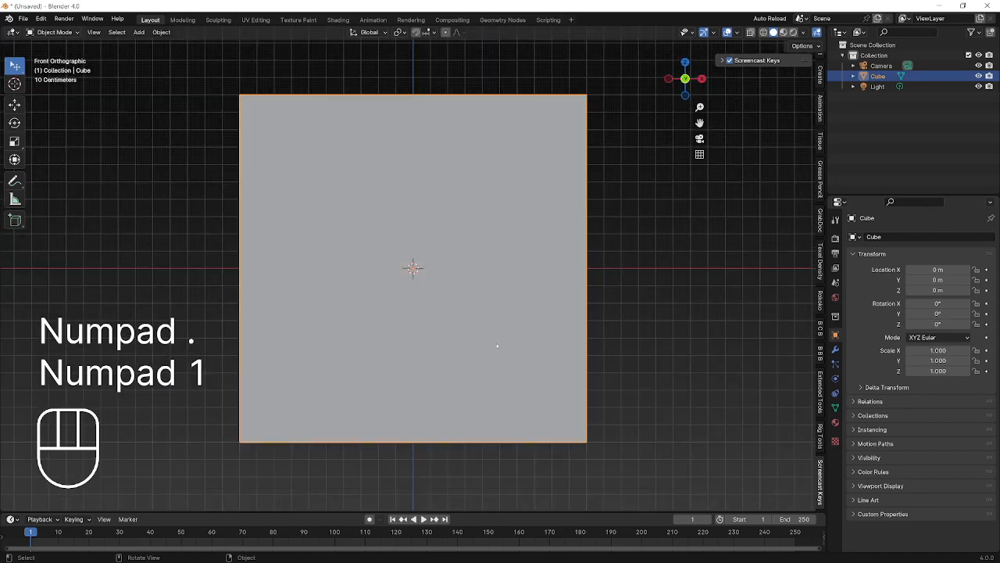
pyautogui.scroll(-4, 539, 235)
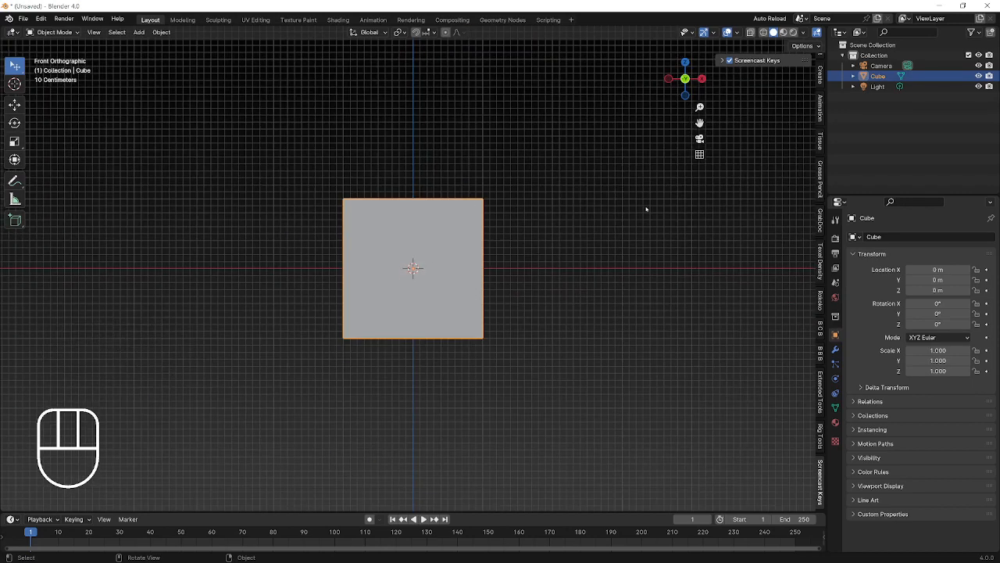
pyautogui.press('KP_1')
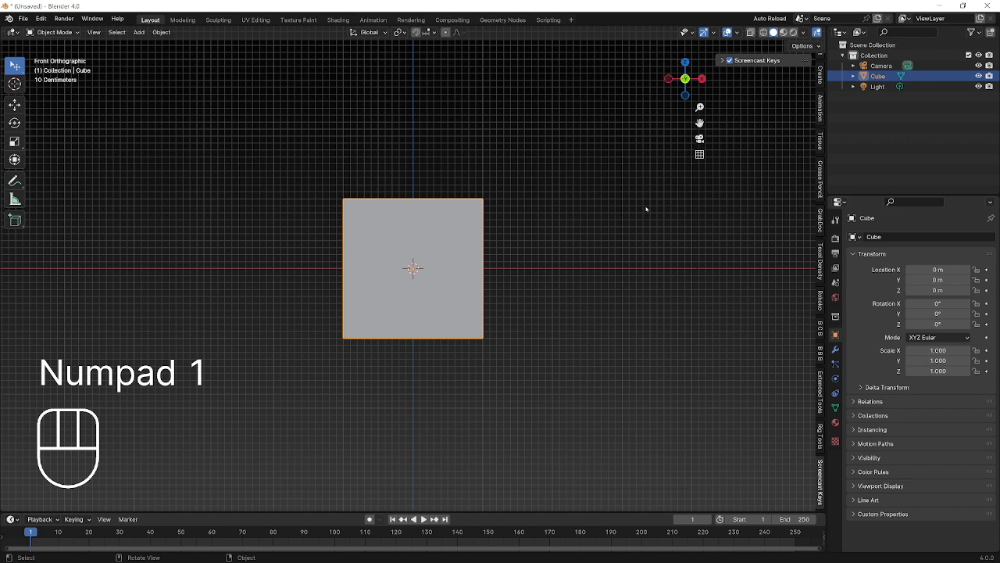
pyautogui.press('KP_3')
pyautogui.press('KP_1')
pyautogui.press('KP_6')
pyautogui.press('KP_4')
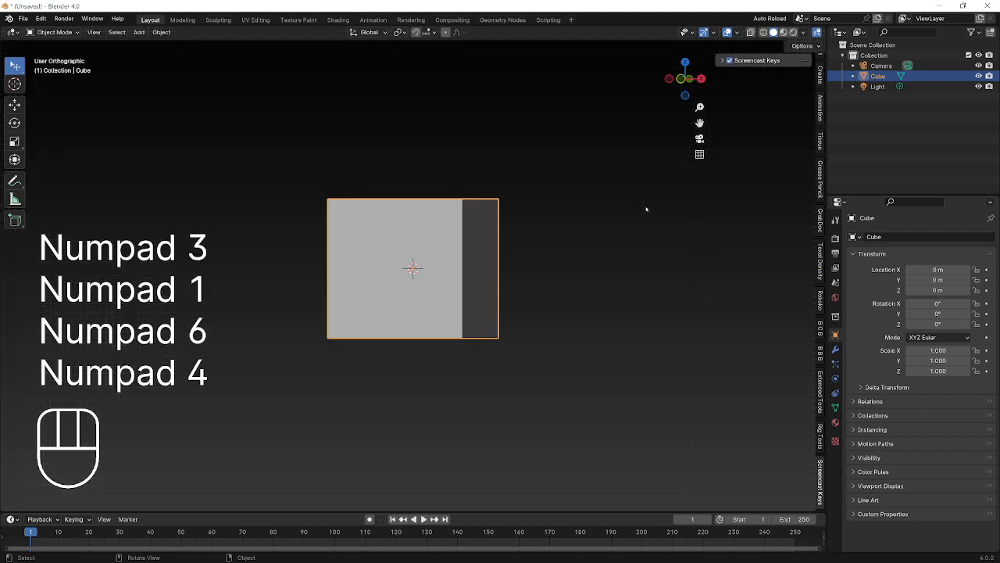
pyautogui.press('KP_4')
pyautogui.press('KP_4')
pyautogui.press('KP_4')
pyautogui.press('KP_4')
pyautogui.press('KP_8')
pyautogui.press('KP_8')
pyautogui.press('KP_2')
pyautogui.press('KP_2')
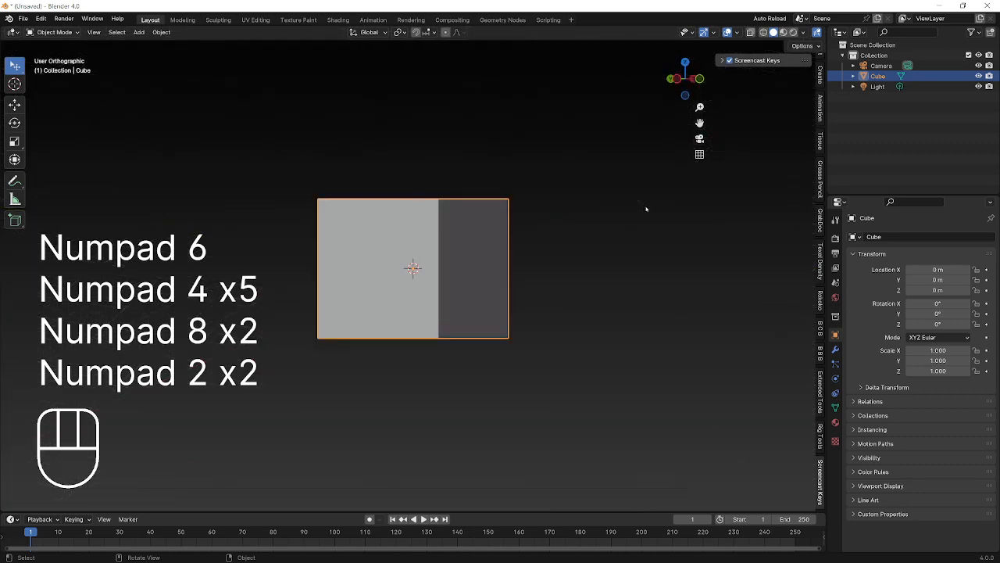
pyautogui.press('KP_2')
pyautogui.press('KP_2')
# Cycle through side, top, front, right and back views, ending on the front orthographic view.
pyautogui.press('KP_6')
pyautogui.press('KP_4')
pyautogui.press('KP_4')
pyautogui.press('KP_6')
pyautogui.press('KP_6')
pyautogui.press('KP_4')
pyautogui.press('KP_4')
pyautogui.press('KP_6')
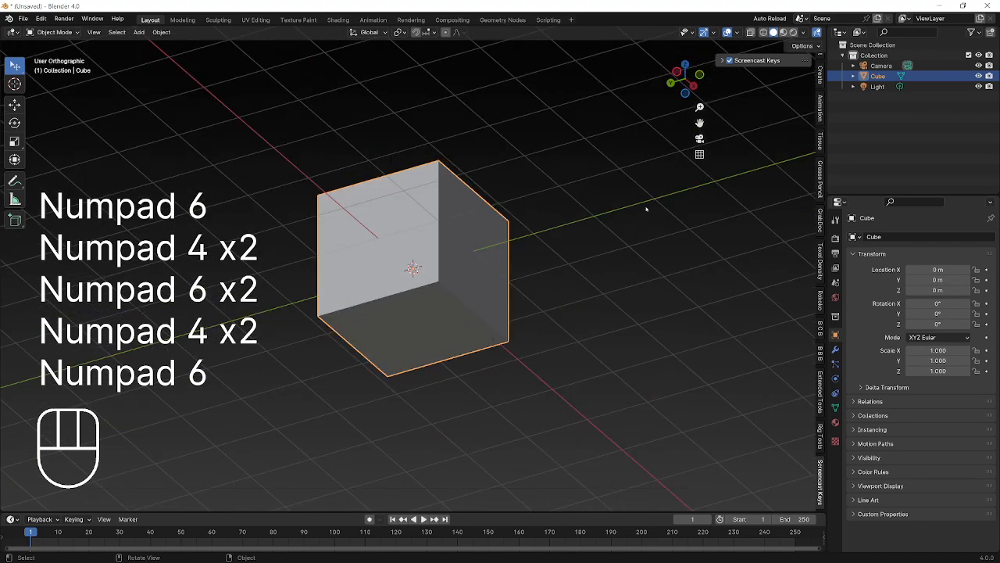
pyautogui.press('KP_7')
pyautogui.press('KP_1')
pyautogui.press('KP_3')
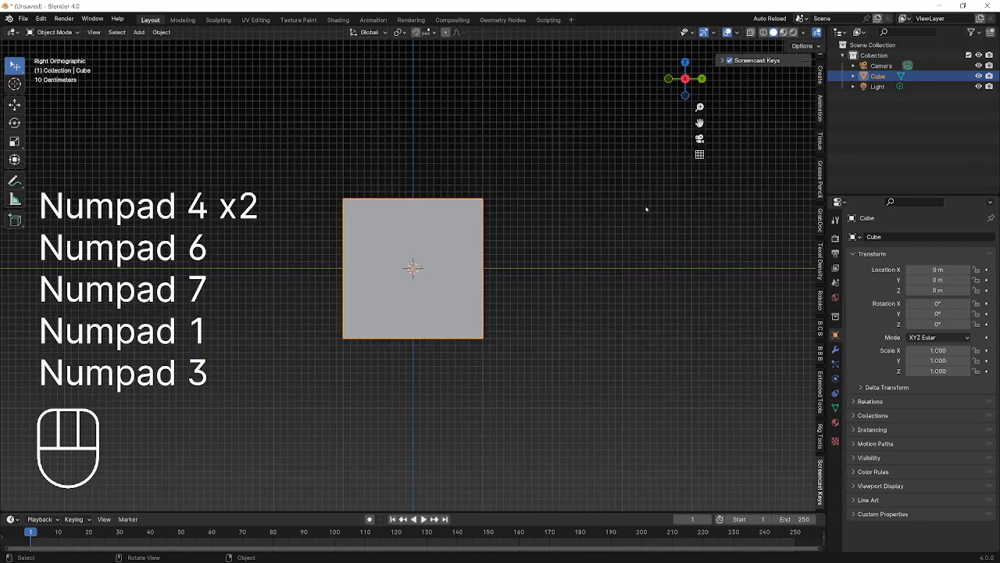
pyautogui.press('KP_1')
pyautogui.press('KP_9')
pyautogui.press('KP_7')
pyautogui.press('KP_1')
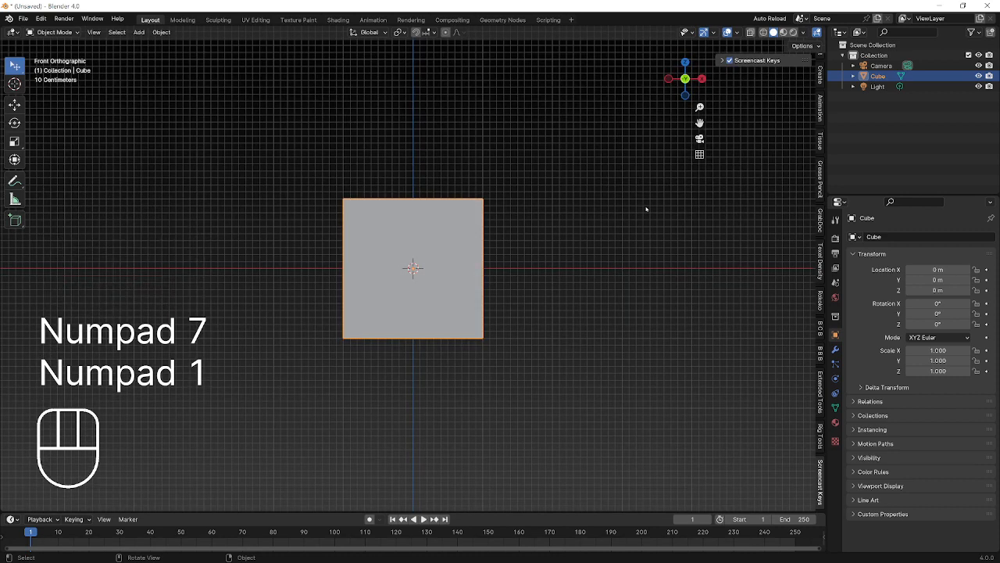
pyautogui.press('KP_5')
pyautogui.press('KP_5')
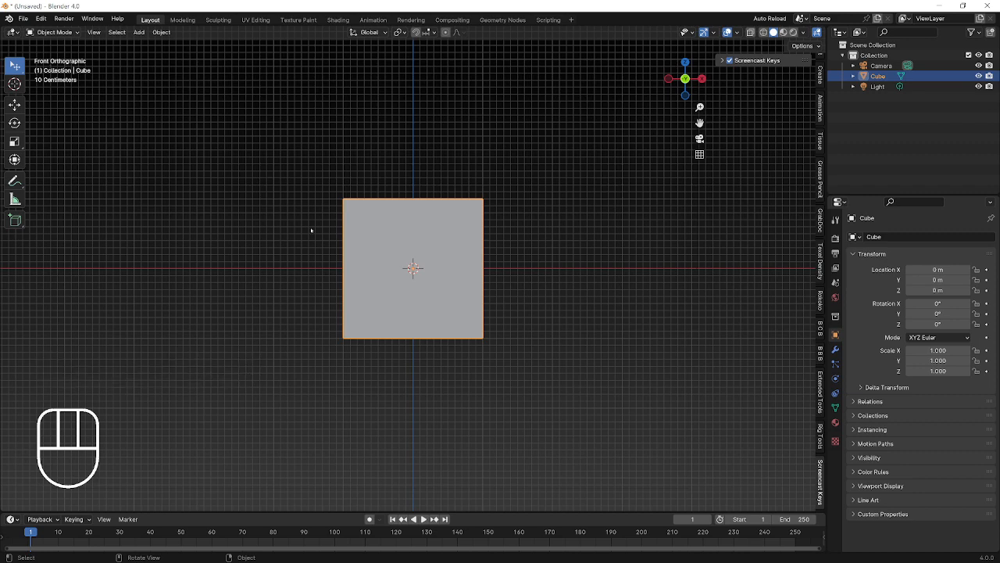
# Switch the front view to perspective, orbit to an angled view of the cube, then snap back to front.
pyautogui.press('KP_1')
pyautogui.press('KP_5')
pyautogui.moveTo(339, 222); pyautogui.dragTo(376, 309, button='middle')
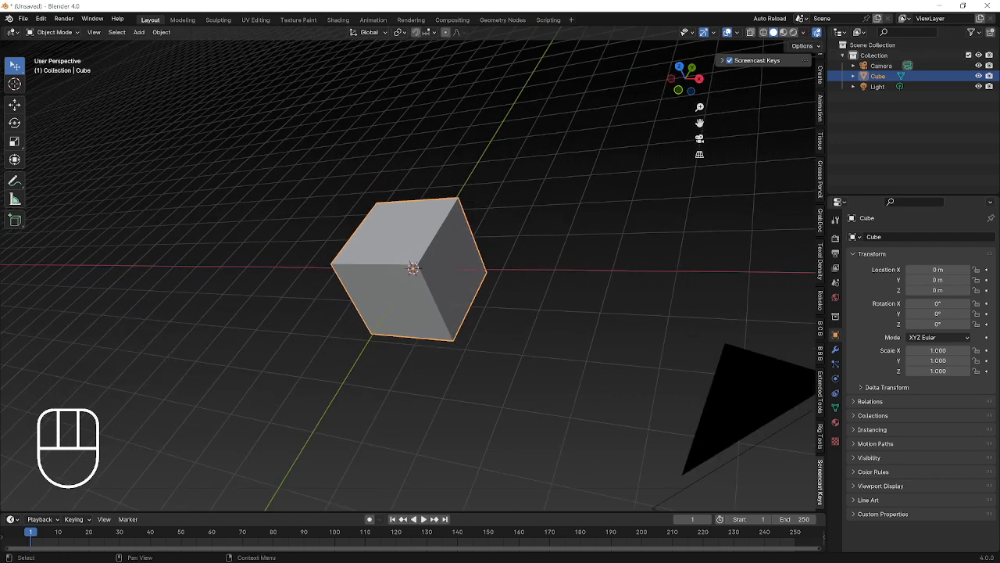
pyautogui.moveTo(328, 312); pyautogui.dragTo(431, 249, button='middle')
pyautogui.press('KP_1')
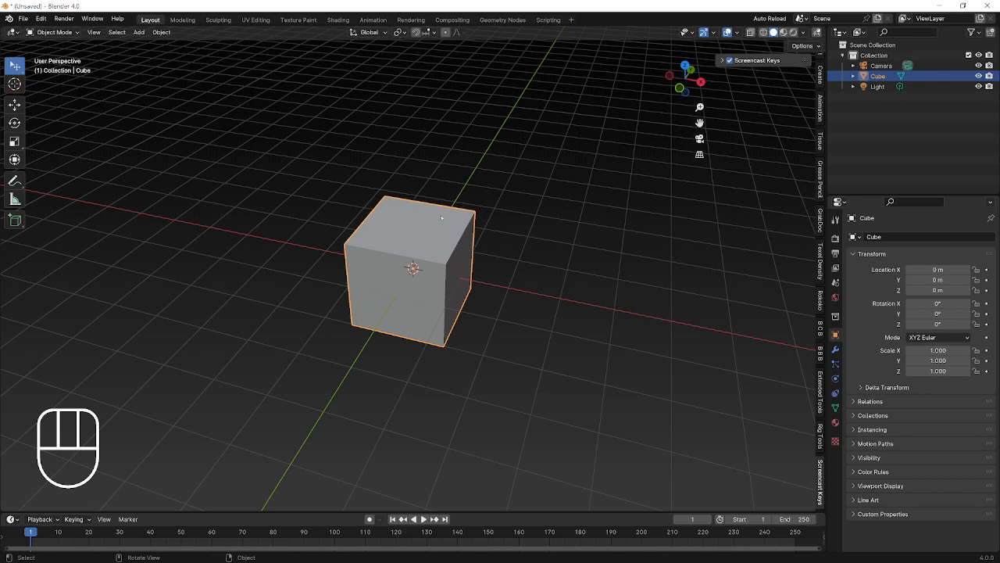
# Switch the cube between Edit Mode and Object Mode, first with the mode dropdown, then with Tab.
pyautogui.click(72, 34)
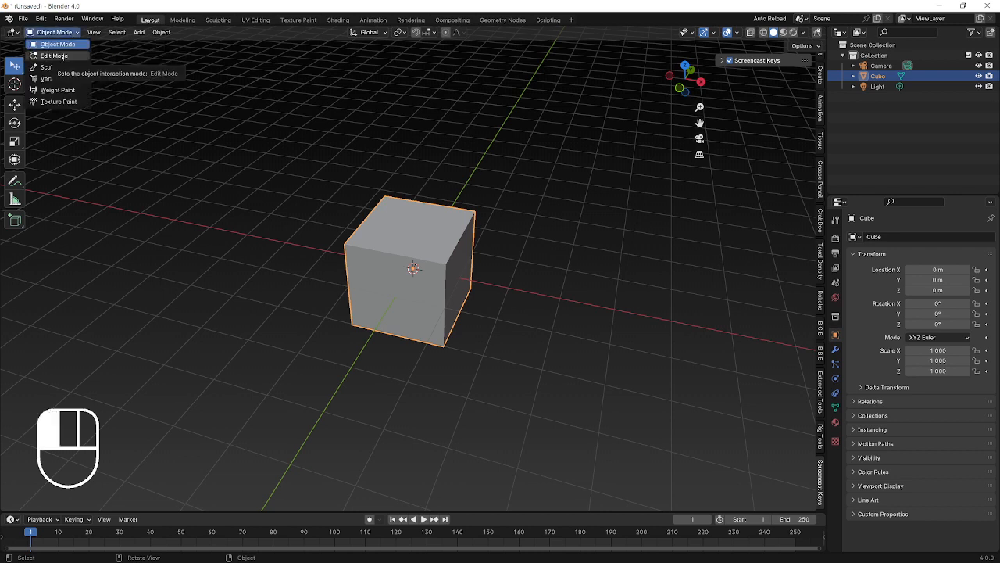
pyautogui.click(54, 55)
pyautogui.click(59, 32)
pyautogui.click(60, 45)
pyautogui.press('Tab')
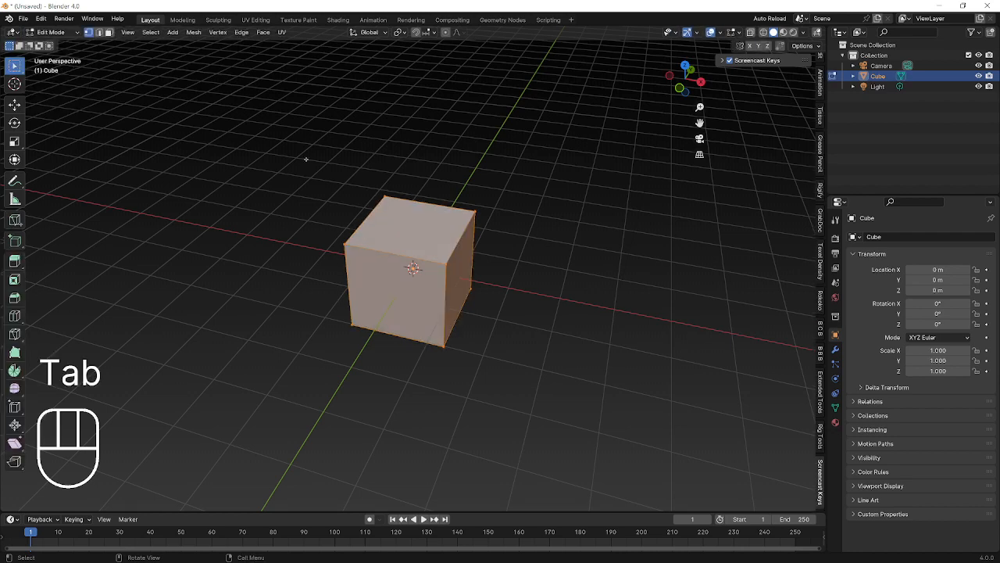
pyautogui.press('Tab')
pyautogui.press('Tab')
pyautogui.press('Tab')
pyautogui.press('Tab')
pyautogui.press('Tab')
pyautogui.press('Tab')
pyautogui.press('Tab')
pyautogui.press('Tab')
pyautogui.press('Tab')
pyautogui.press('Tab')
pyautogui.press('Tab')
pyautogui.press('Tab')
pyautogui.press('Tab')
pyautogui.press('Tab')
pyautogui.press('Tab')
pyautogui.press('Tab')
pyautogui.press('Tab')
pyautogui.press('Tab')
pyautogui.press('Tab')
pyautogui.press('Tab')
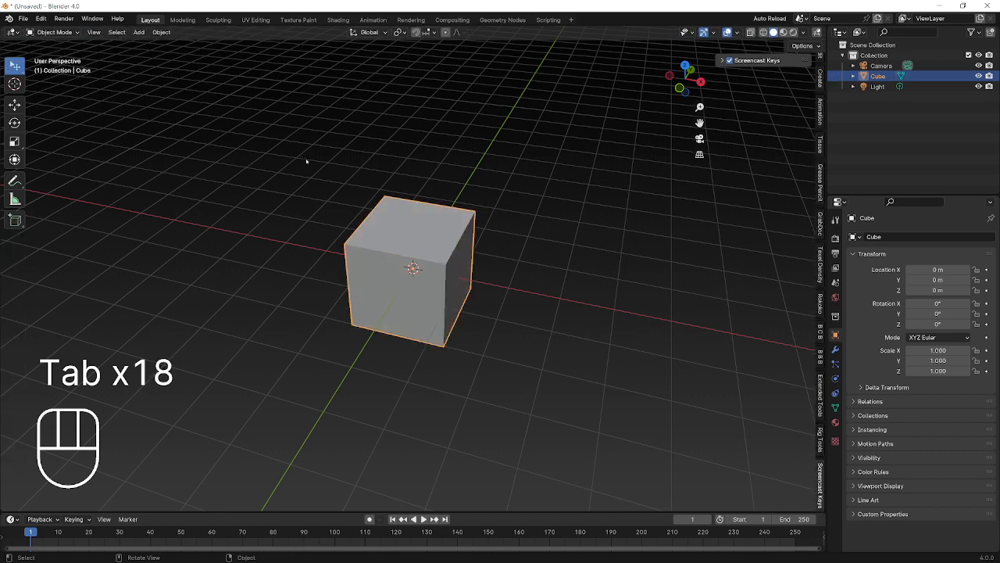
pyautogui.press('Tab')
pyautogui.press('Tab')
pyautogui.press('Tab')
pyautogui.press('Tab')
pyautogui.press('Tab')
pyautogui.press('Tab')
pyautogui.press('Tab')
pyautogui.press('Tab')
pyautogui.press('Tab')
pyautogui.press('Tab')
pyautogui.press('Tab')
pyautogui.press('Tab')
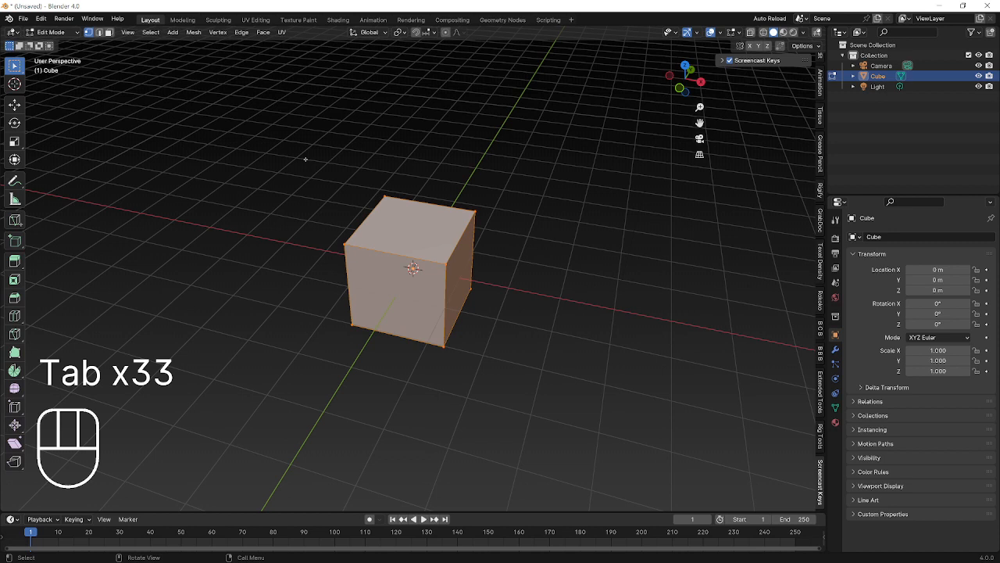
pyautogui.press('Tab')
# Keep Solid viewport shading, then put the cube into Edit Mode from the mode dropdown.
pyautogui.press('z')
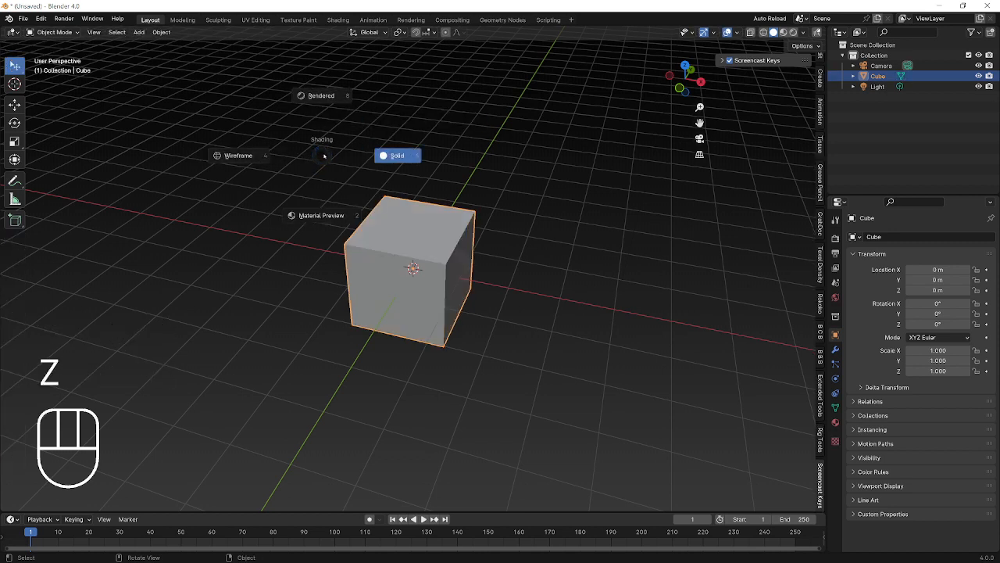
pyautogui.click(384, 157)
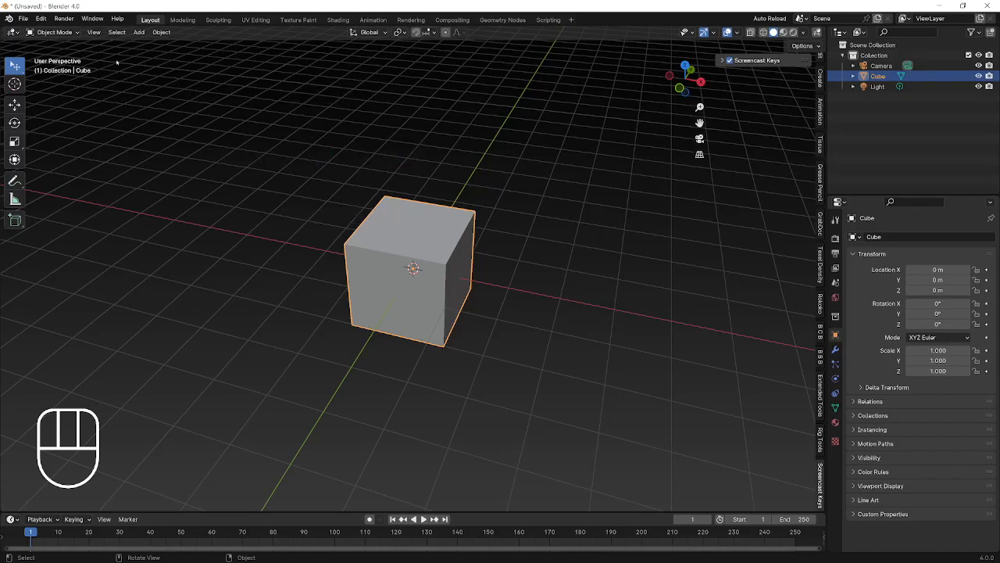
pyautogui.press('Tab')
pyautogui.click(62, 33)
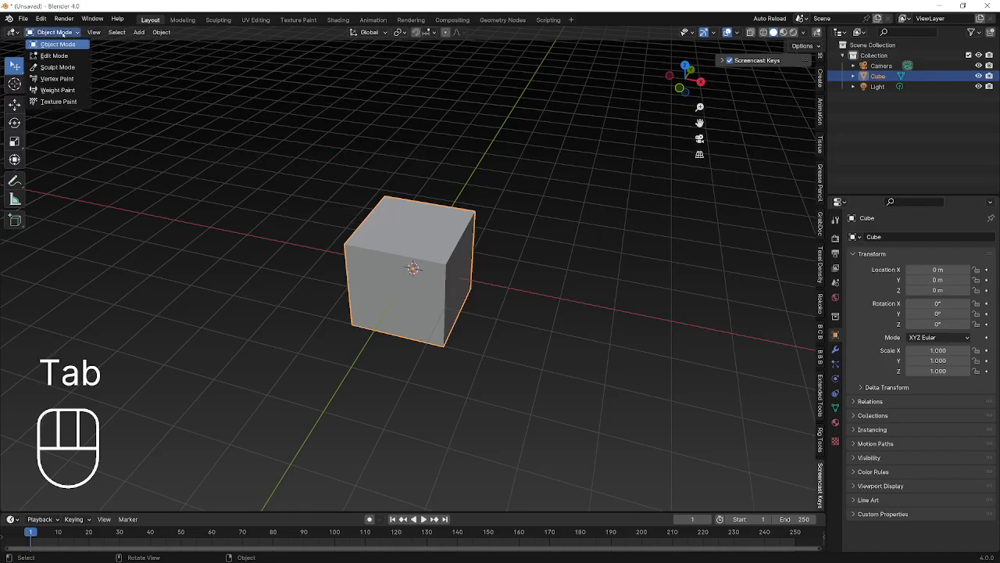
pyautogui.click(55, 55)
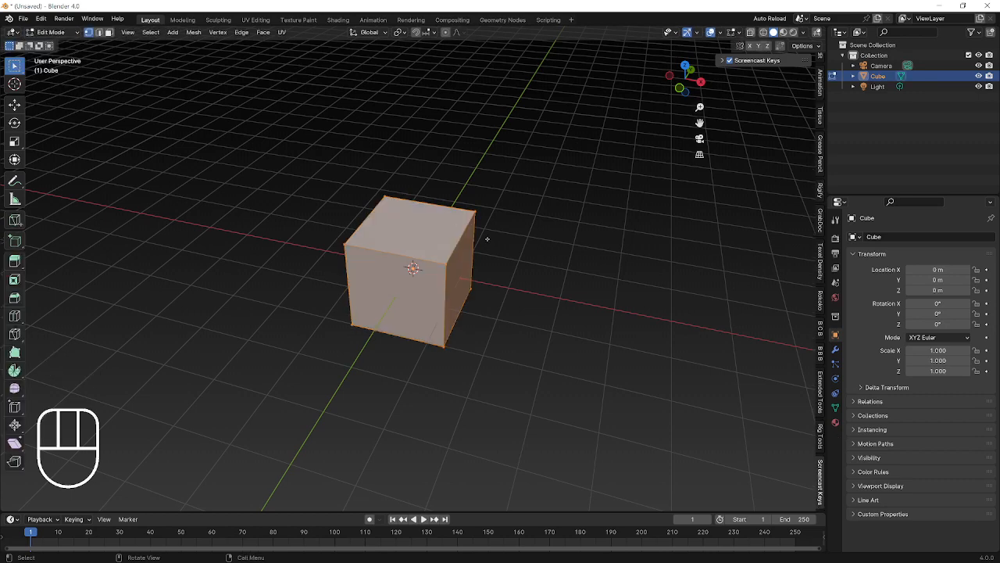
pyautogui.scroll(3, 487, 239)
pyautogui.hotkey('ctrl', 'r')
pyautogui.click(403, 233)
pyautogui.rightClick(403, 232)
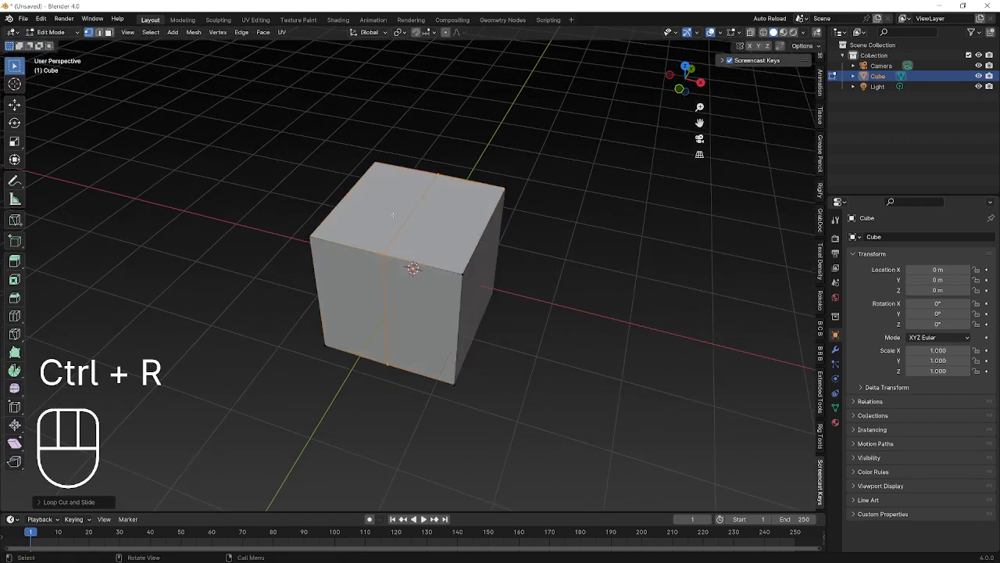
pyautogui.hotkey('ctrl', 'r')
pyautogui.click(471, 236)
pyautogui.rightClick(471, 236)
pyautogui.hotkey('ctrl', 'z')
pyautogui.hotkey('ctrl', 'z')
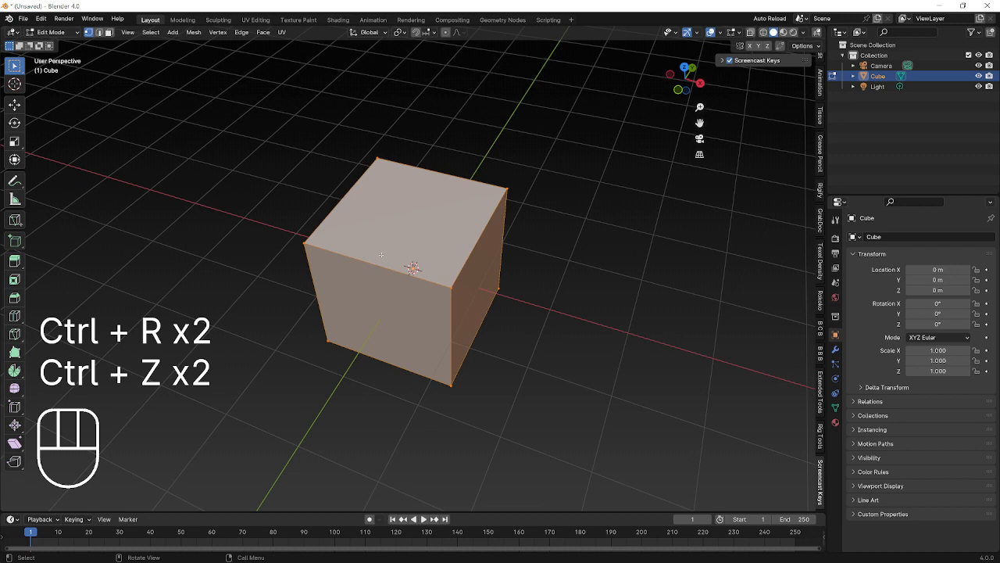
pyautogui.hotkey('ctrl', 'r')
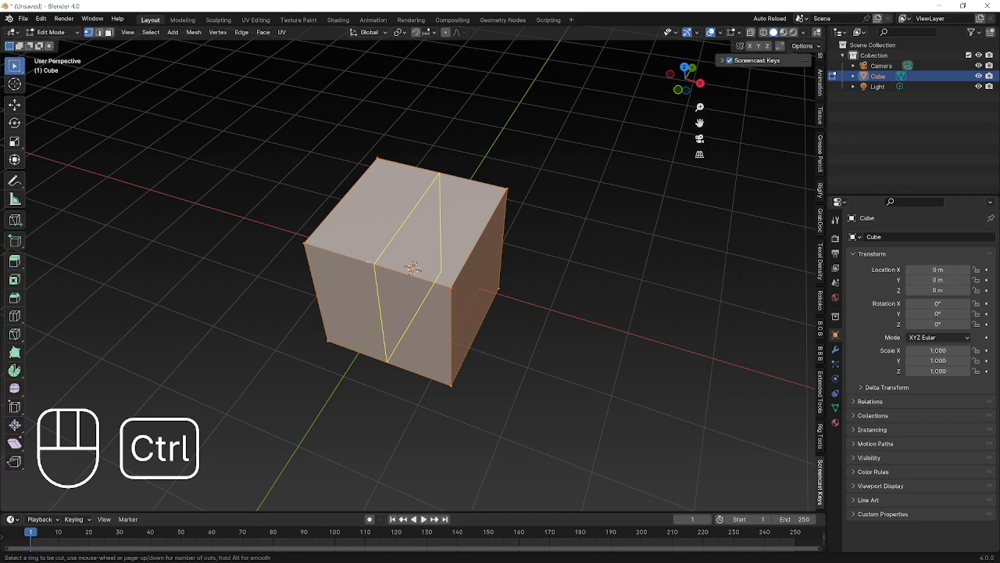
pyautogui.rightClick(372, 261)
pyautogui.moveTo(372, 261); pyautogui.dragTo(375, 248, button='middle')
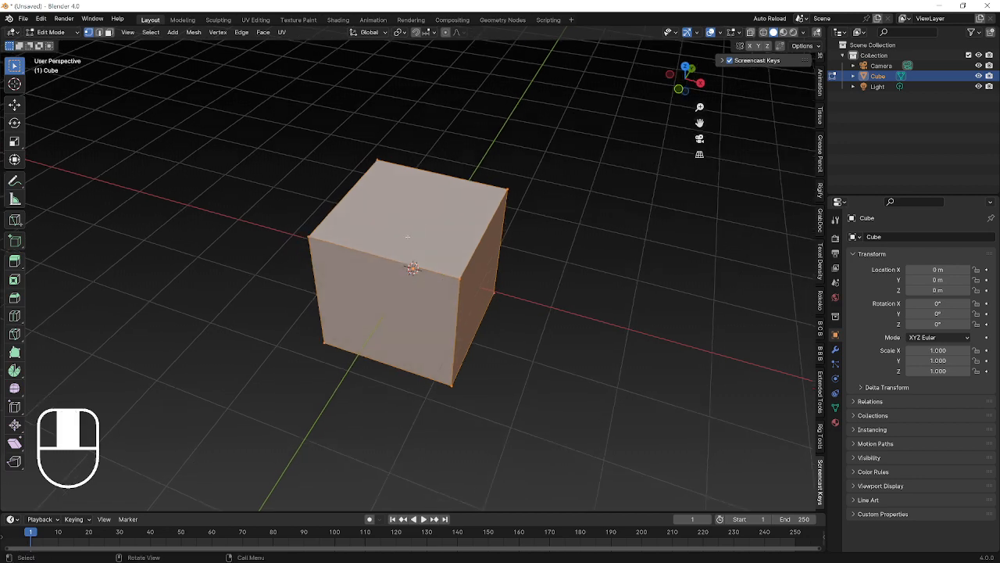
pyautogui.hotkey('alt', 'a')
pyautogui.click(109, 32)
pyautogui.click(426, 205)
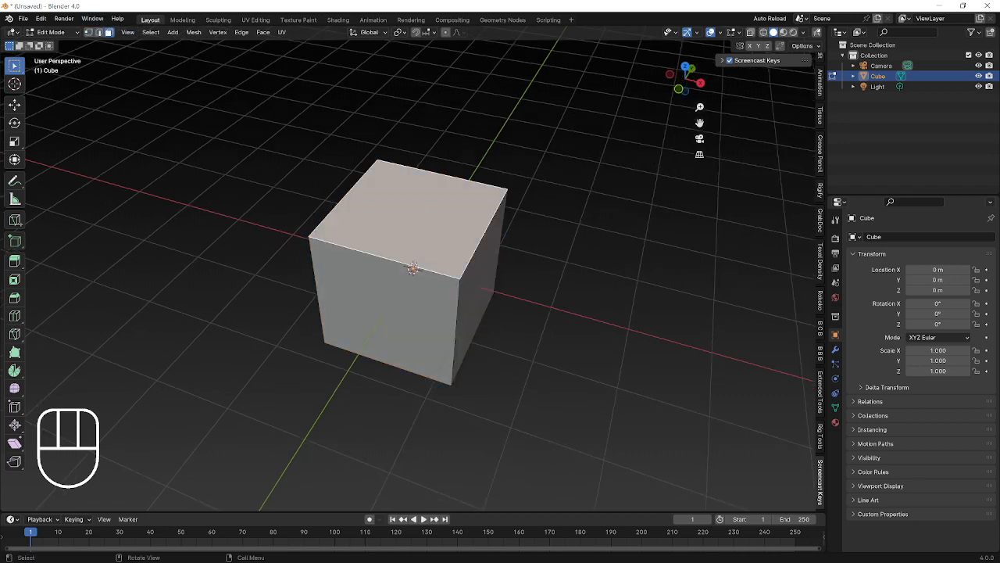
pyautogui.press('o')
pyautogui.press('i')
pyautogui.rightClick(508, 212)
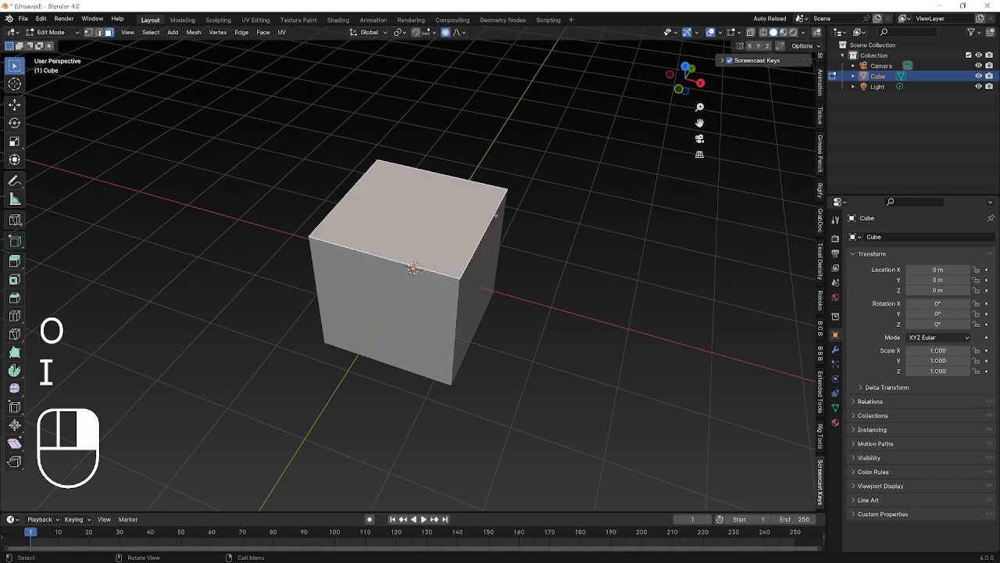
pyautogui.press('e')
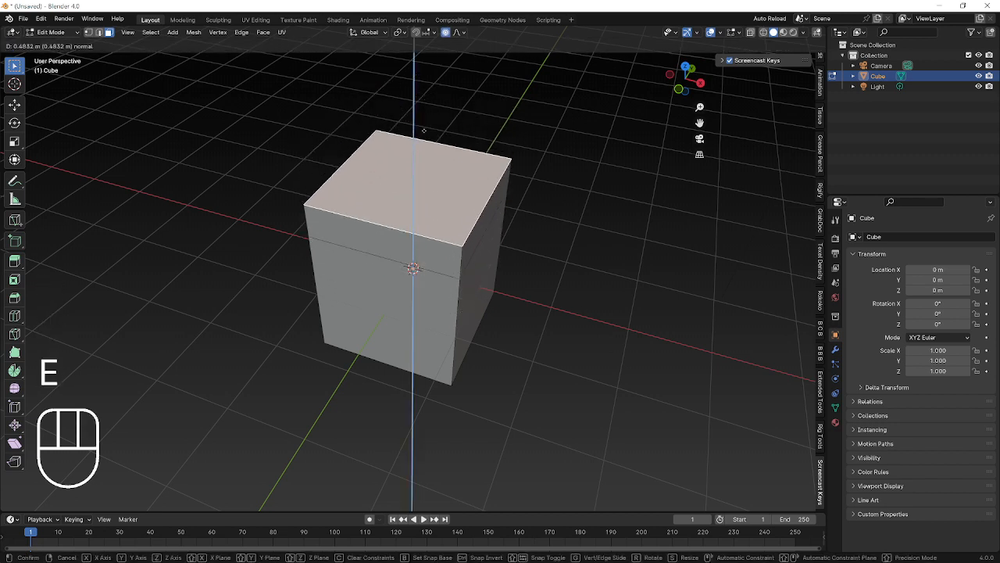
pyautogui.rightClick(421, 124)
pyautogui.press('u')
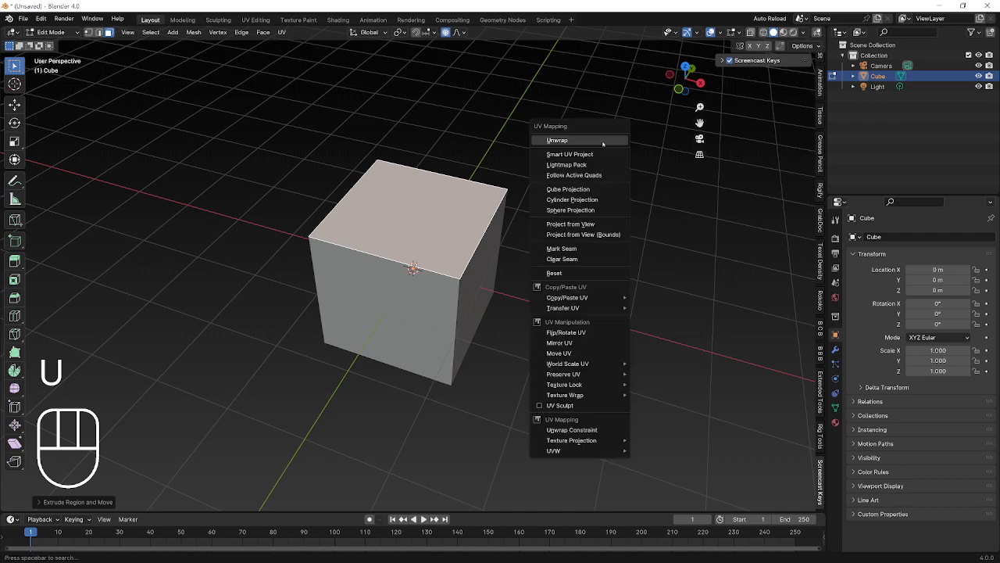
pyautogui.press('i')
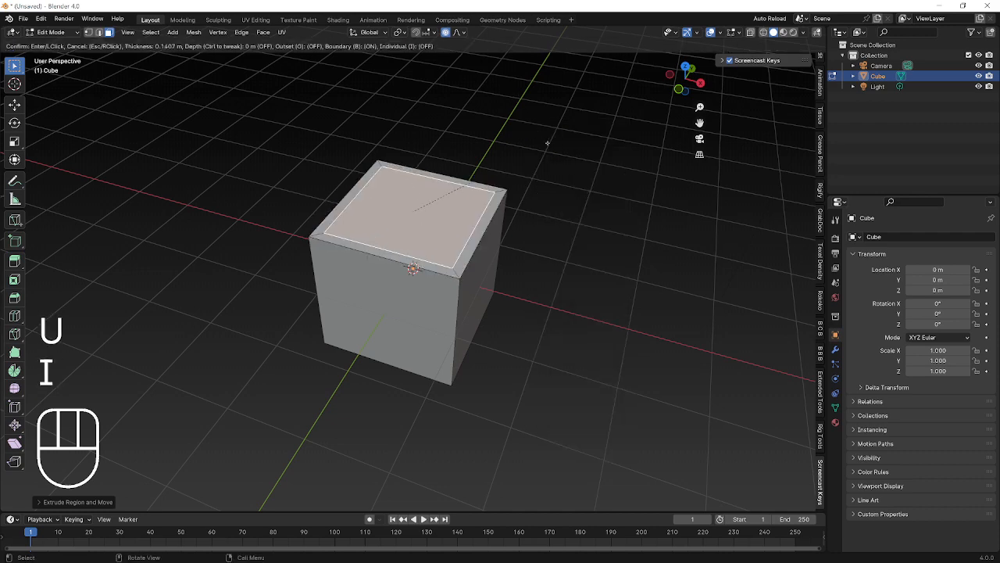
pyautogui.rightClick(539, 134)
pyautogui.press('e')
pyautogui.rightClick(551, 131)
pyautogui.hotkey('ctrl', 'z')
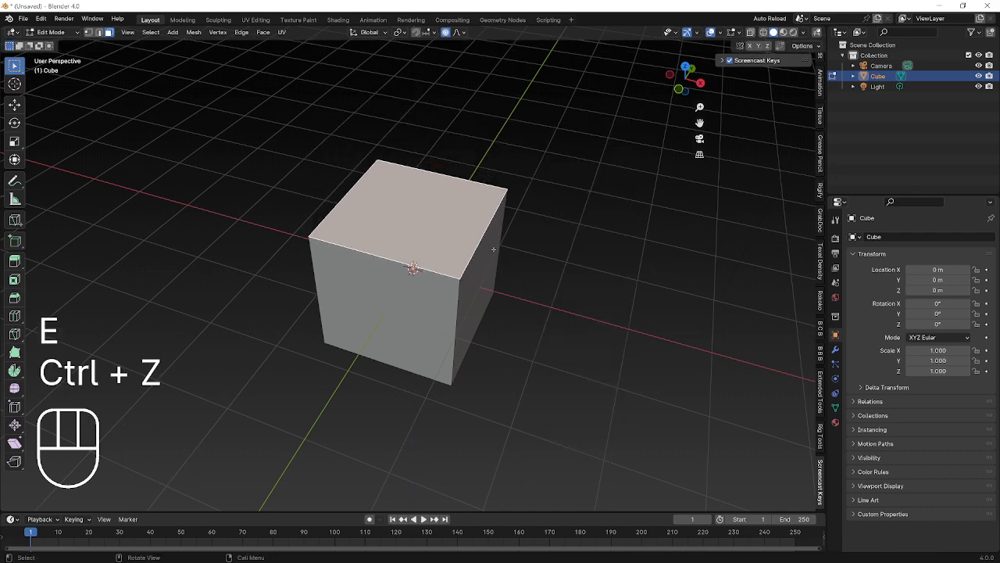
pyautogui.moveTo(494, 248); pyautogui.dragTo(488, 222, button='middle')
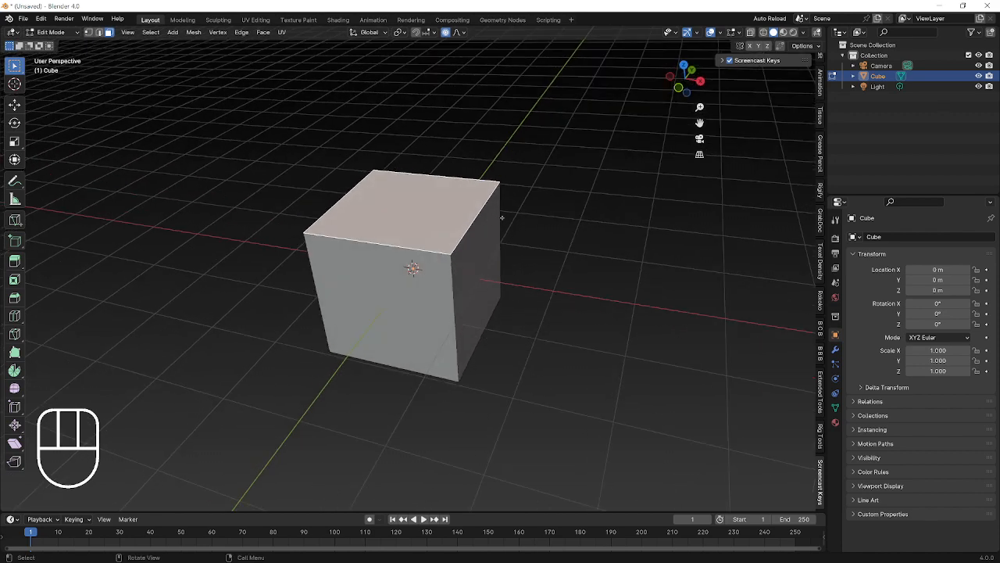
pyautogui.moveTo(501, 218); pyautogui.dragTo(499, 209, button='middle')
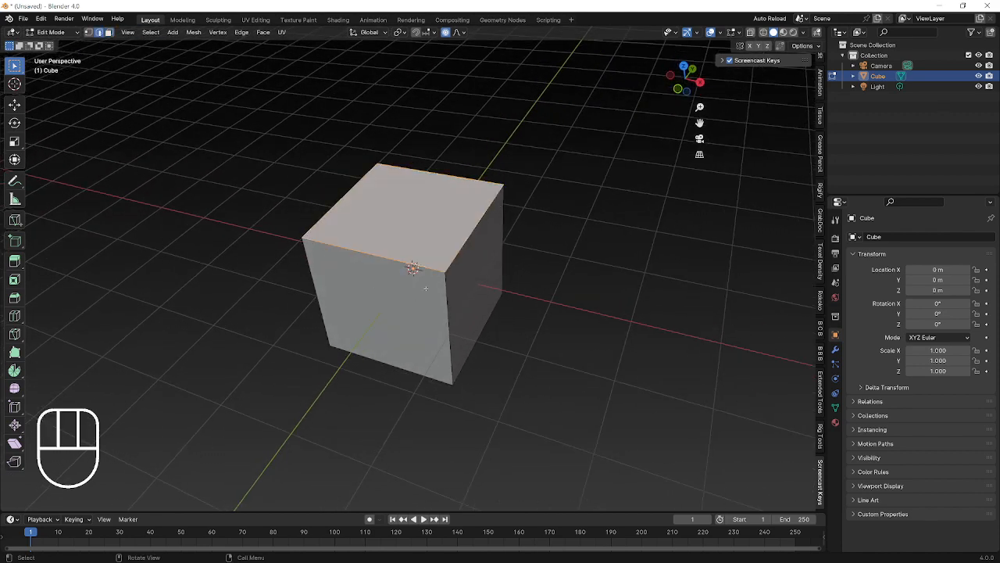
pyautogui.hotkey('ctrl', 'b')
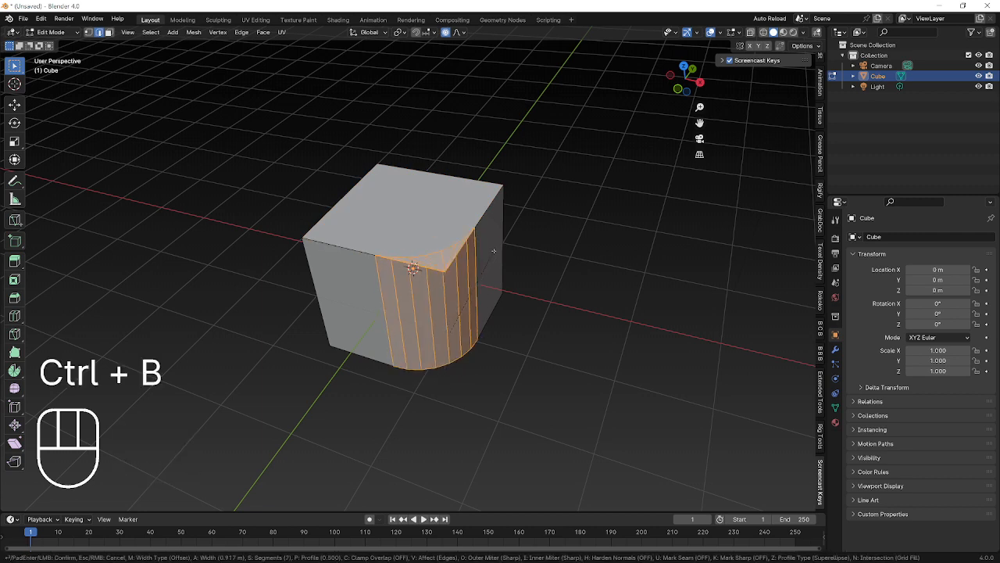
pyautogui.scroll(-6, 494, 251)
pyautogui.rightClick(512, 258)
pyautogui.hotkey('ctrl', 'z')
pyautogui.hotkey('ctrl', 'z')
pyautogui.hotkey('ctrl', 'z')
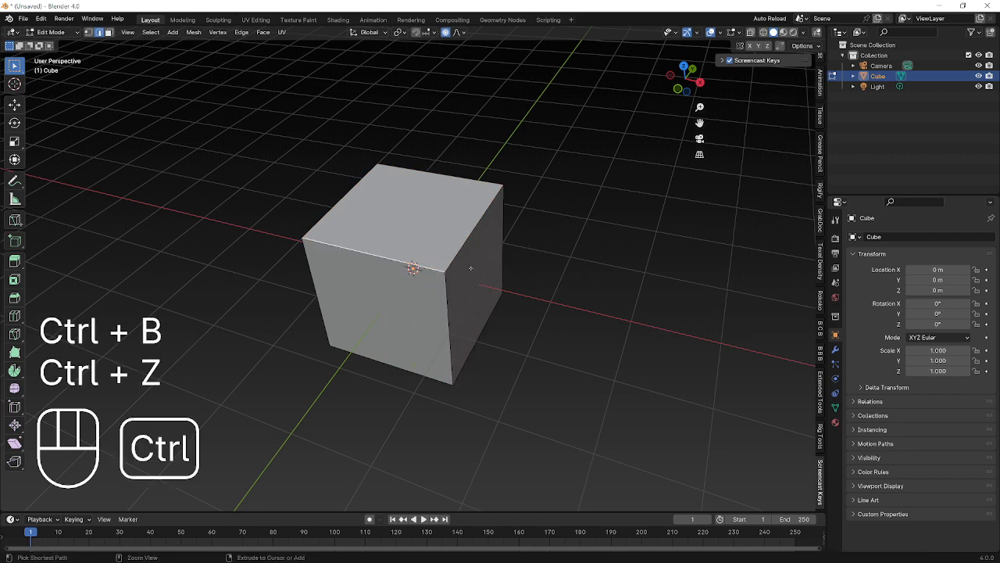
pyautogui.click(434, 297)
pyautogui.hotkey('ctrl', 'b')
pyautogui.rightClick(467, 275)
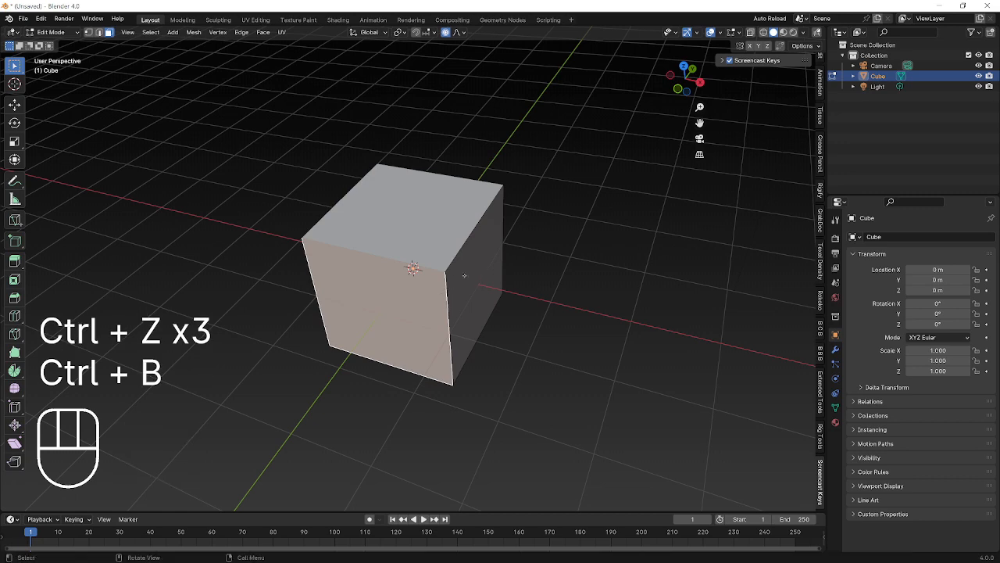
pyautogui.click(457, 278)
pyautogui.press('2')
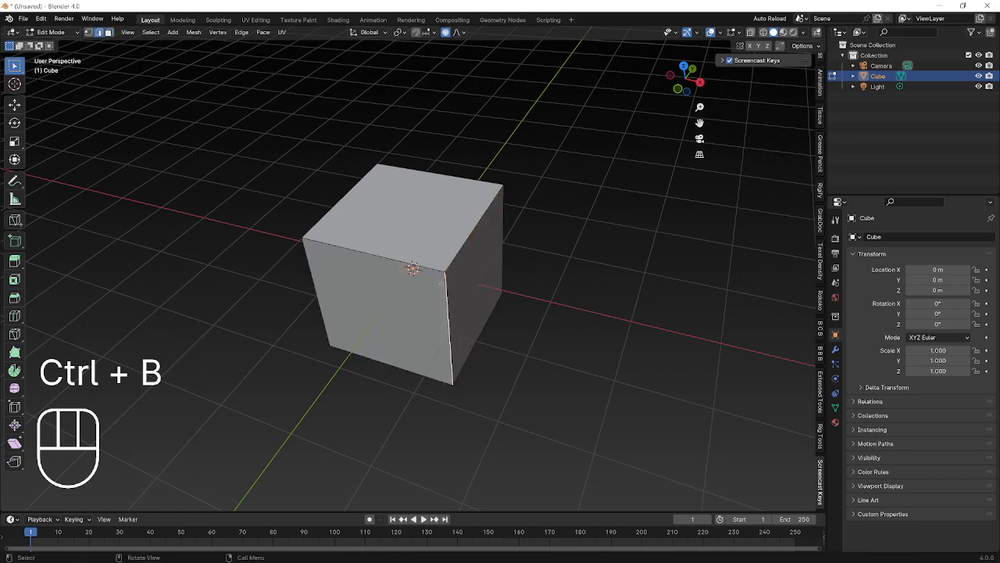
pyautogui.hotkey('ctrl', 'b')
pyautogui.click(519, 247)
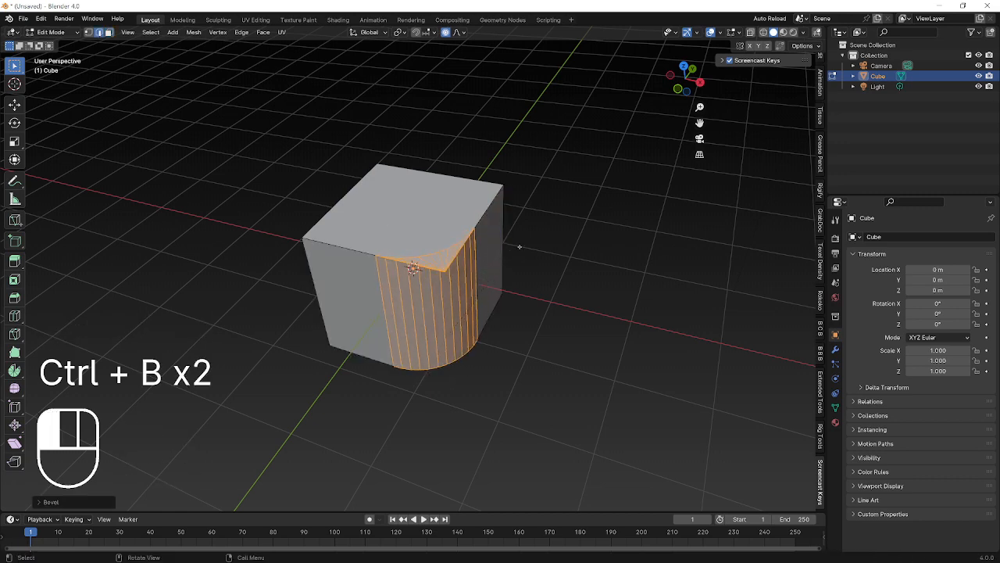
pyautogui.moveTo(519, 246); pyautogui.dragTo(406, 166, button='middle')
pyautogui.hotkey('ctrl', 'z')
pyautogui.hotkey('ctrl', 'z')
pyautogui.hotkey('ctrl', 'z')
pyautogui.hotkey('ctrl', 'z')
pyautogui.hotkey('ctrl', 'z')
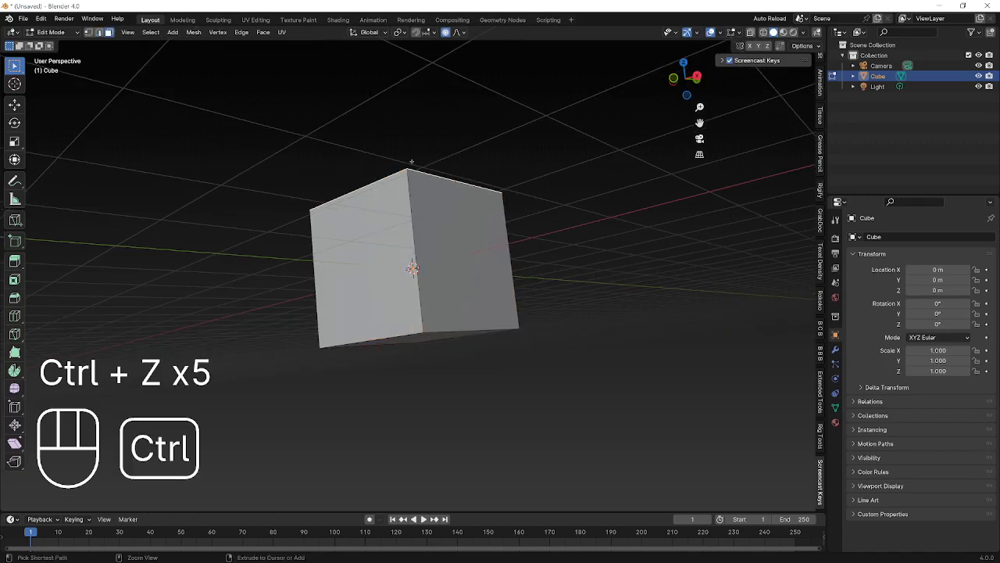
pyautogui.hotkey('ctrl', 'z')
pyautogui.hotkey('ctrl', 'z')
pyautogui.click(411, 165)
pyautogui.hotkey('ctrl', 'b')
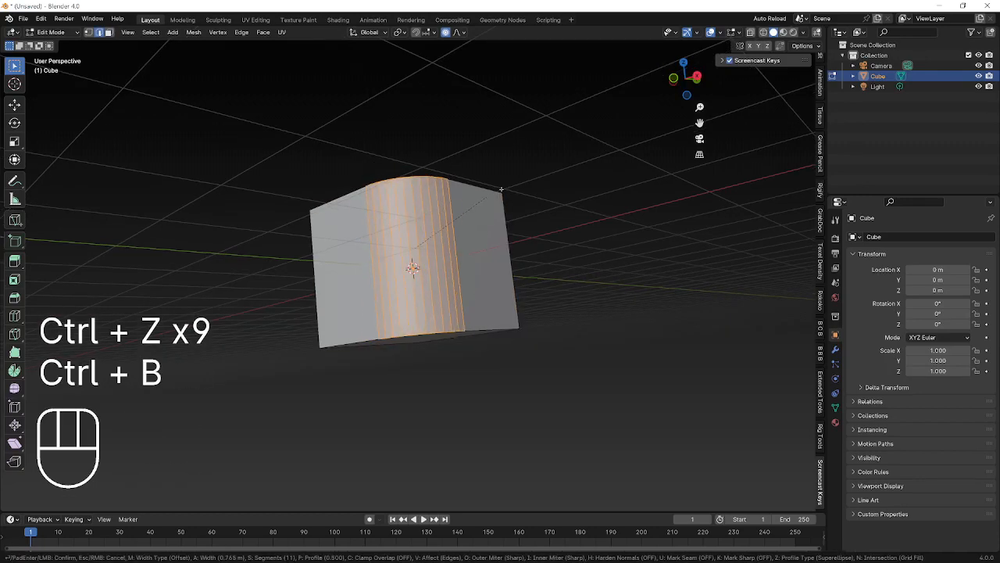
pyautogui.click(524, 190)
pyautogui.moveTo(524, 190); pyautogui.dragTo(451, 368, button='middle')
pyautogui.hotkey('ctrl', 'z')
pyautogui.hotkey('ctrl', 'b')
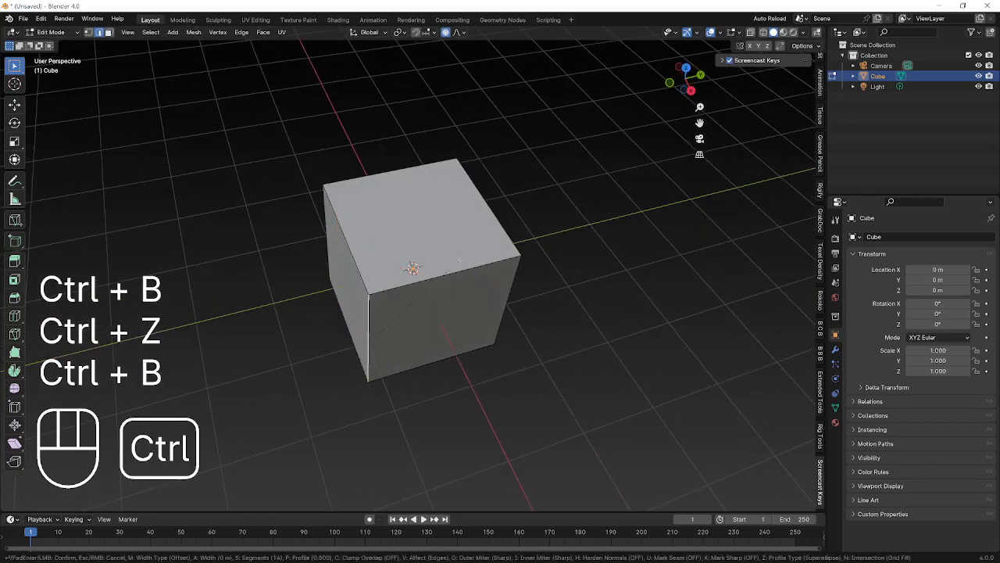
pyautogui.scroll(-10, 522, 247)
pyautogui.scroll(-3, 522, 250)
pyautogui.scroll(3, 521, 249)
pyautogui.scroll(-3, 522, 249)
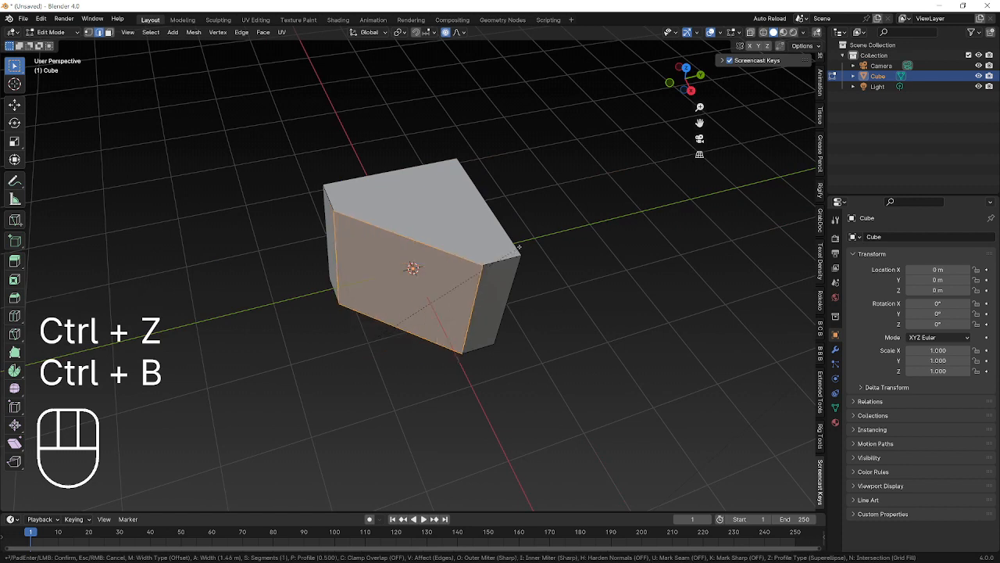
pyautogui.scroll(7, 517, 251)
pyautogui.scroll(-2, 512, 252)
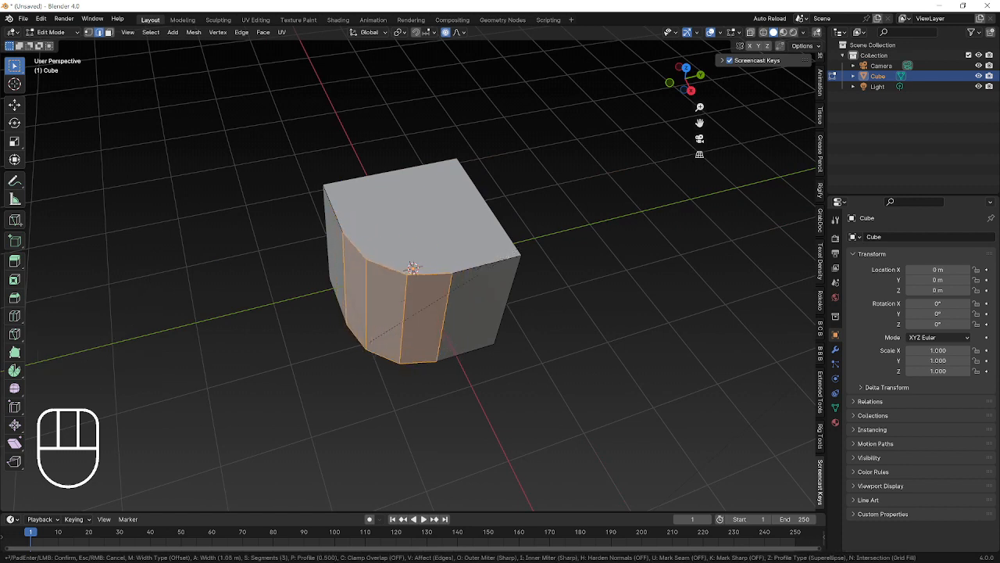
pyautogui.scroll(-3, 513, 252)
pyautogui.click(514, 252)
pyautogui.hotkey('ctrl', 'z')
pyautogui.moveTo(459, 291); pyautogui.dragTo(463, 313, button='middle')
pyautogui.hotkey('ctrl', 'r')
pyautogui.scroll(4, 385, 250)
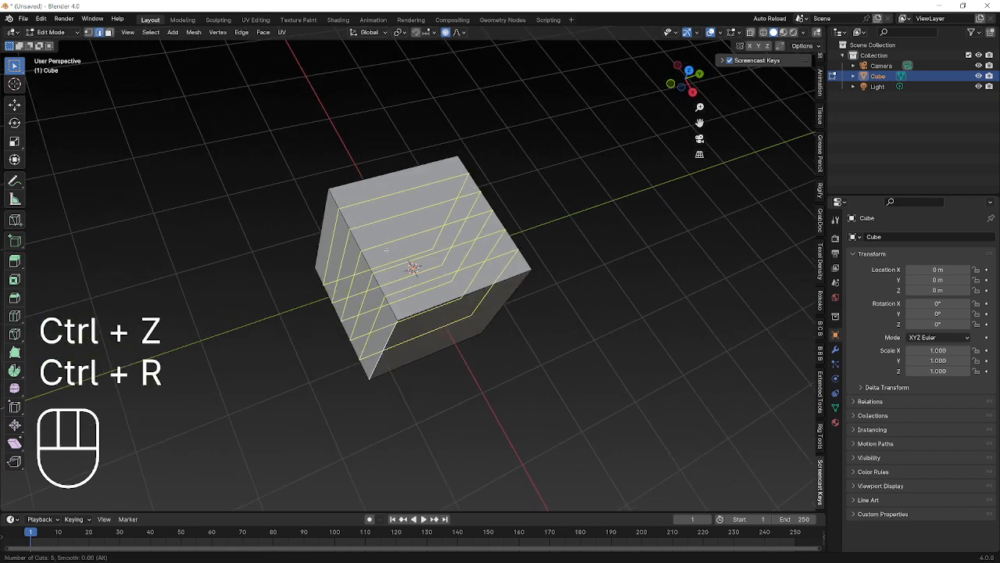
pyautogui.scroll(-4, 386, 250)
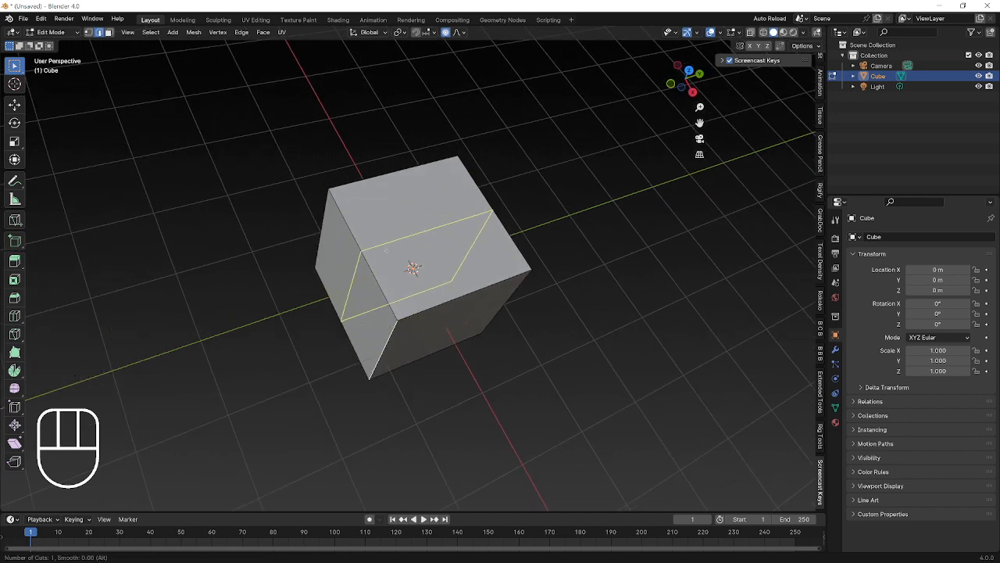
pyautogui.scroll(4, 385, 250)
pyautogui.scroll(-2, 386, 251)
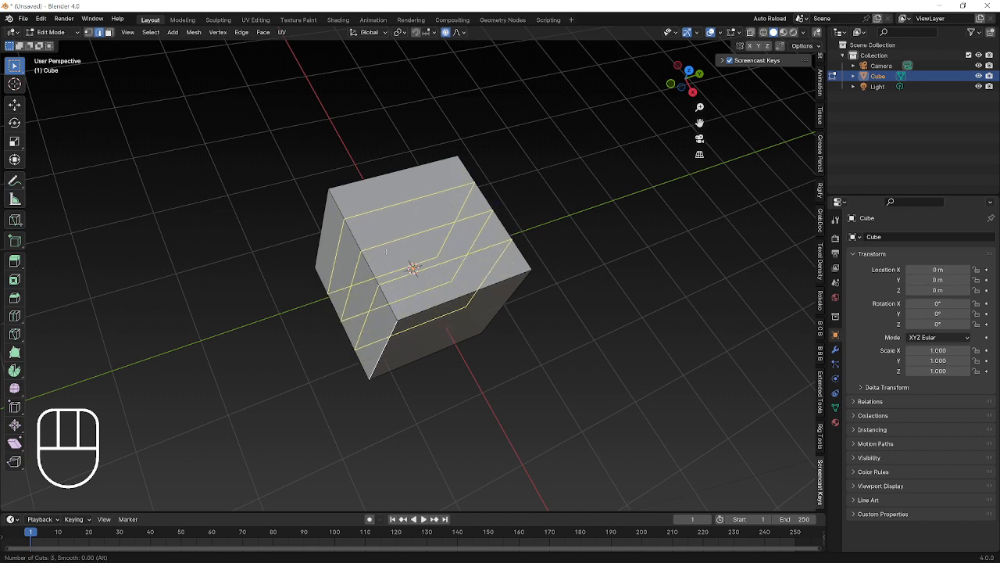
pyautogui.press('Escape')
pyautogui.moveTo(385, 251); pyautogui.dragTo(356, 247, button='middle')
pyautogui.moveTo(128, 70); pyautogui.dragTo(135, 71, button='middle')
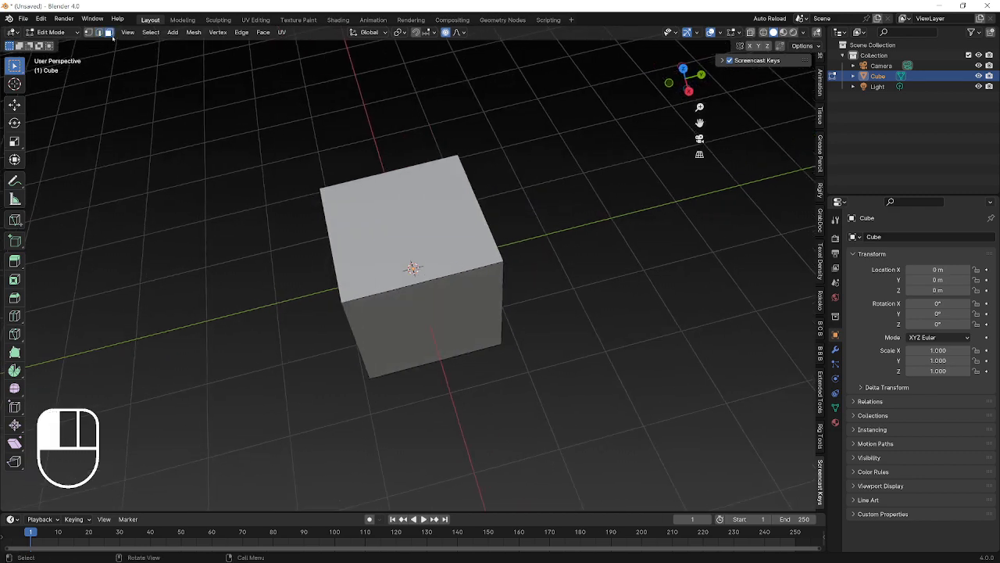
pyautogui.click(469, 227)
pyautogui.press('e')
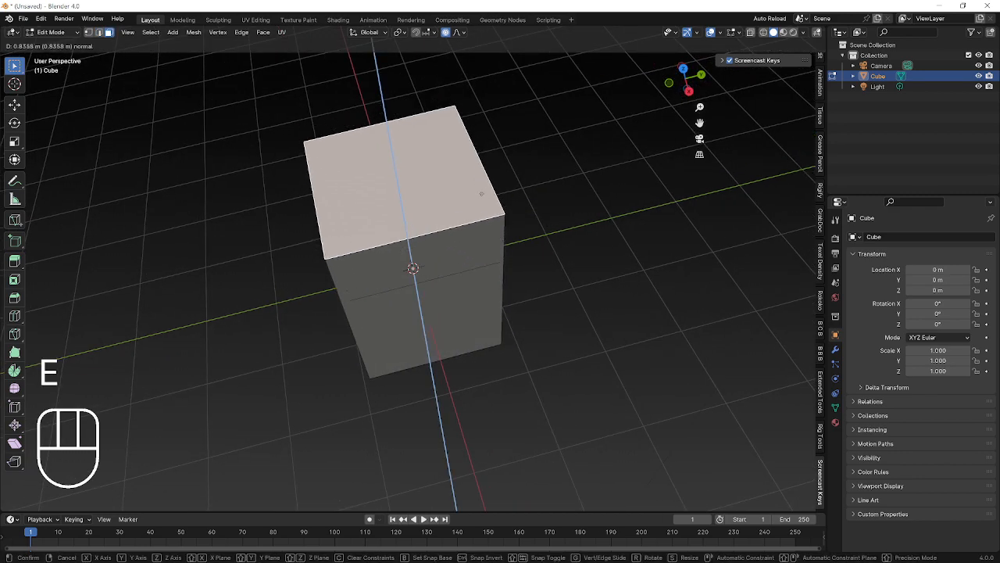
pyautogui.rightClick(482, 195)
pyautogui.press('o')
pyautogui.press('i')
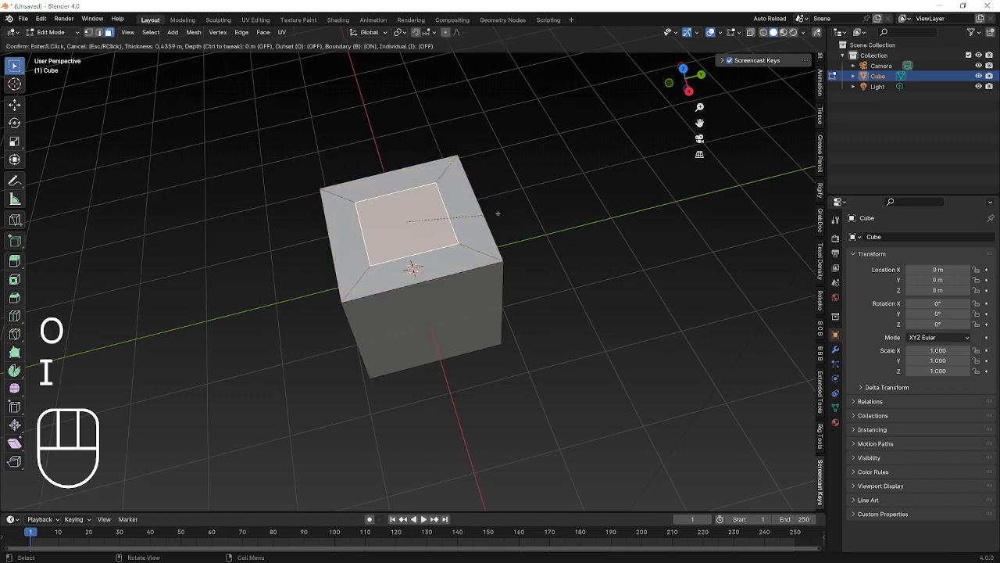
pyautogui.rightClick(504, 213)
pyautogui.hotkey('ctrl', 'z')
pyautogui.moveTo(531, 225); pyautogui.dragTo(458, 268, button='middle')
pyautogui.hotkey('ctrl', 'r')
pyautogui.click(392, 225)
pyautogui.rightClick(391, 225)
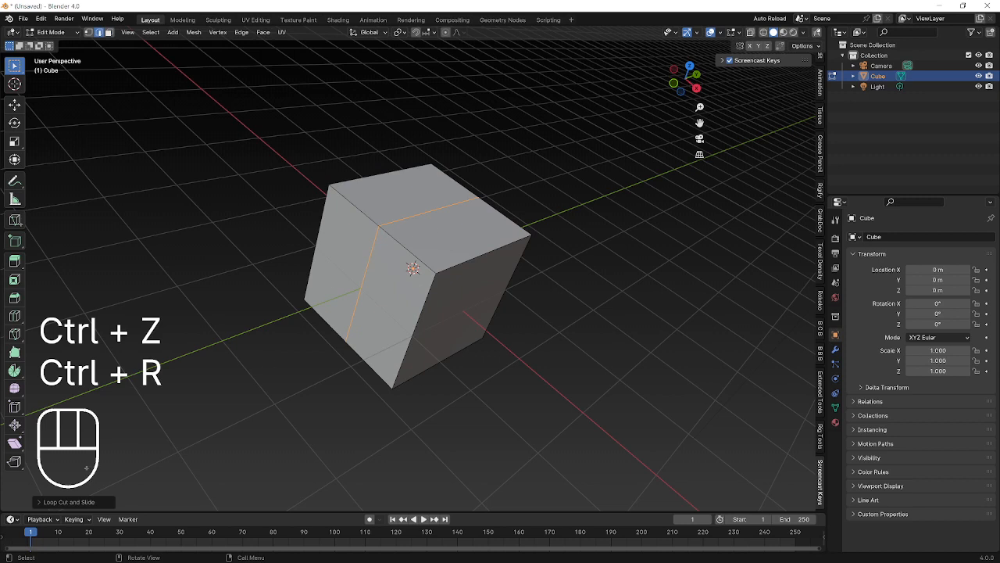
pyautogui.click(55, 504)
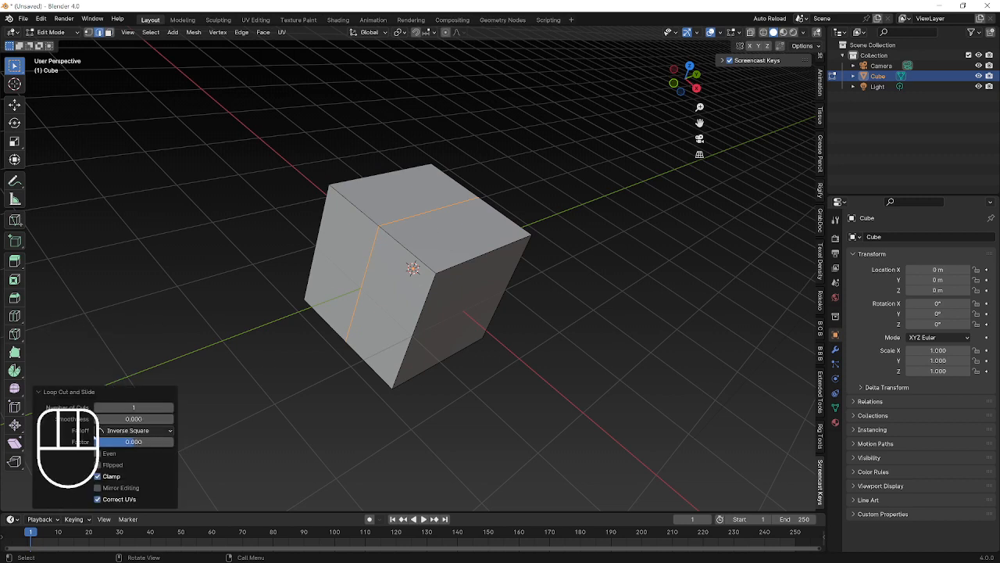
pyautogui.click(171, 407)
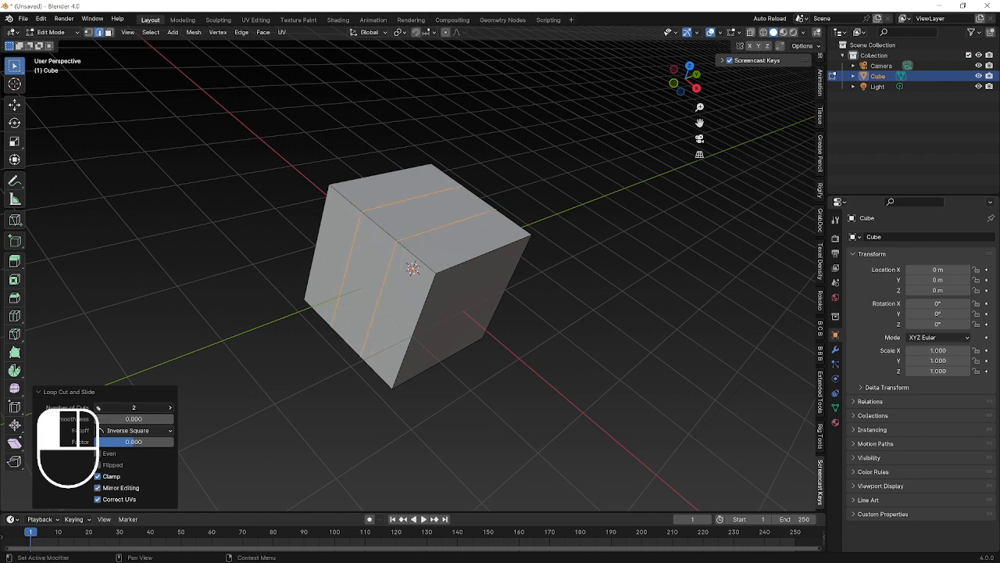
pyautogui.click(97, 407)
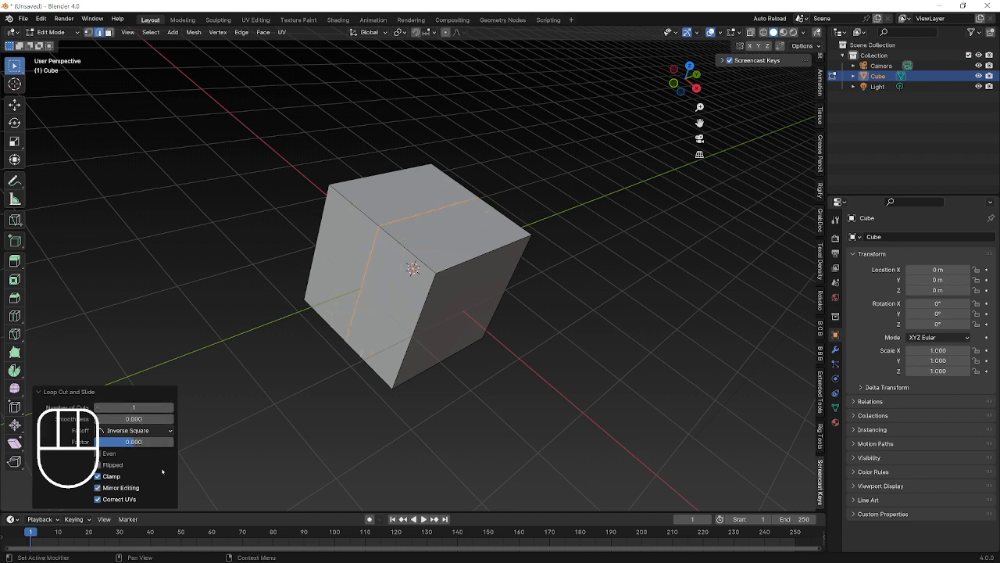
pyautogui.click(258, 355)
pyautogui.moveTo(462, 278); pyautogui.dragTo(438, 166, button='middle')
pyautogui.hotkey('ctrl', 'z')
pyautogui.hotkey('ctrl', 'z')
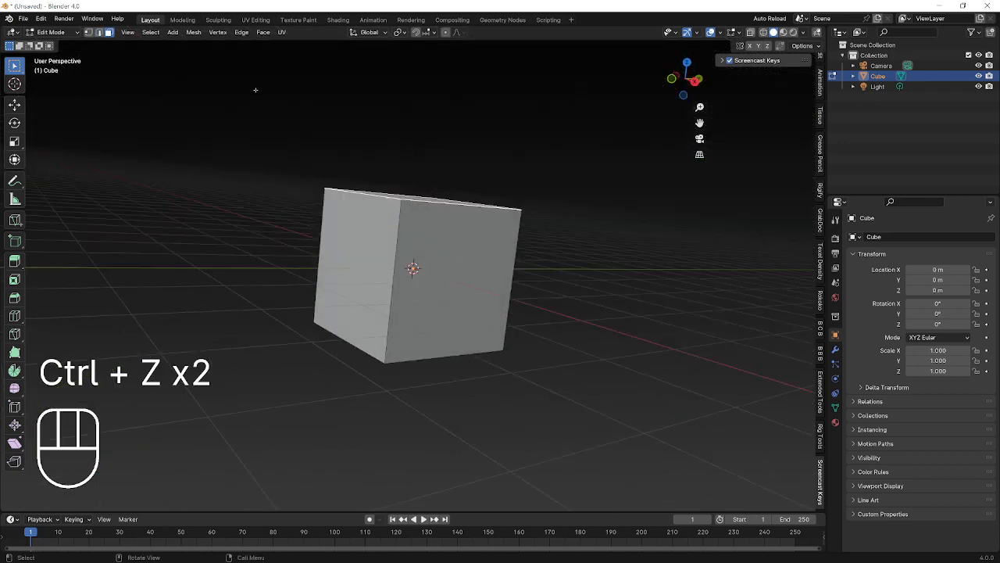
pyautogui.click(100, 33)
pyautogui.moveTo(270, 94); pyautogui.dragTo(308, 169, button='middle')
pyautogui.click(399, 258)
pyautogui.moveTo(399, 258); pyautogui.dragTo(355, 306, button='middle')
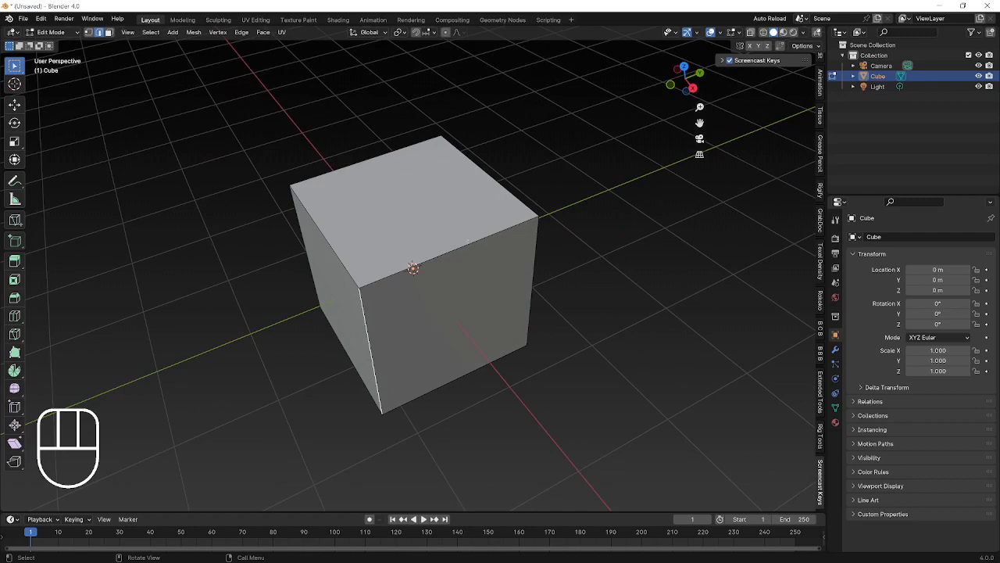
pyautogui.keyDown('shift'); pyautogui.click(523, 247); pyautogui.keyUp('shift')
pyautogui.moveTo(524, 247); pyautogui.dragTo(509, 316, button='middle')
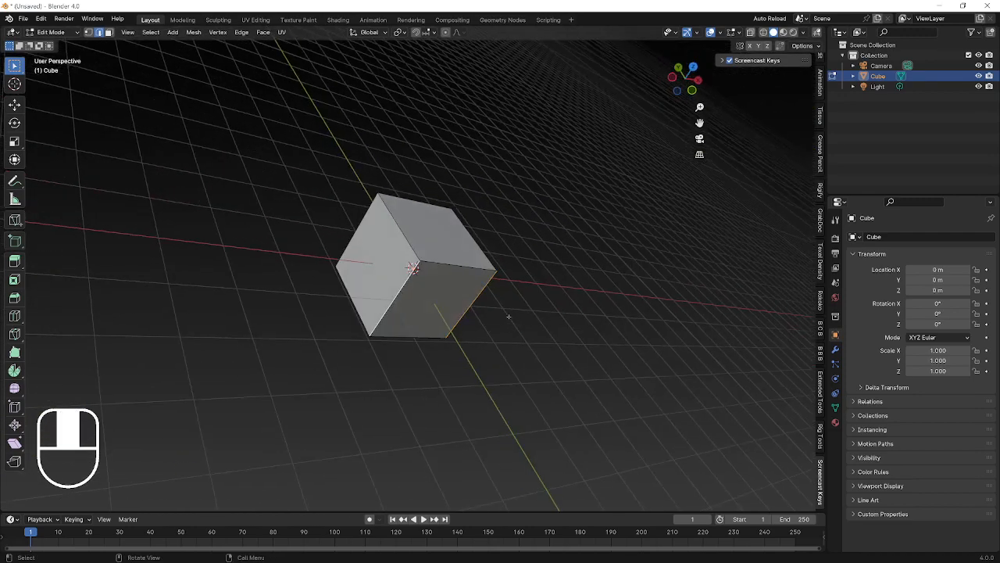
pyautogui.keyDown('shift'); pyautogui.click(357, 228); pyautogui.keyUp('shift')
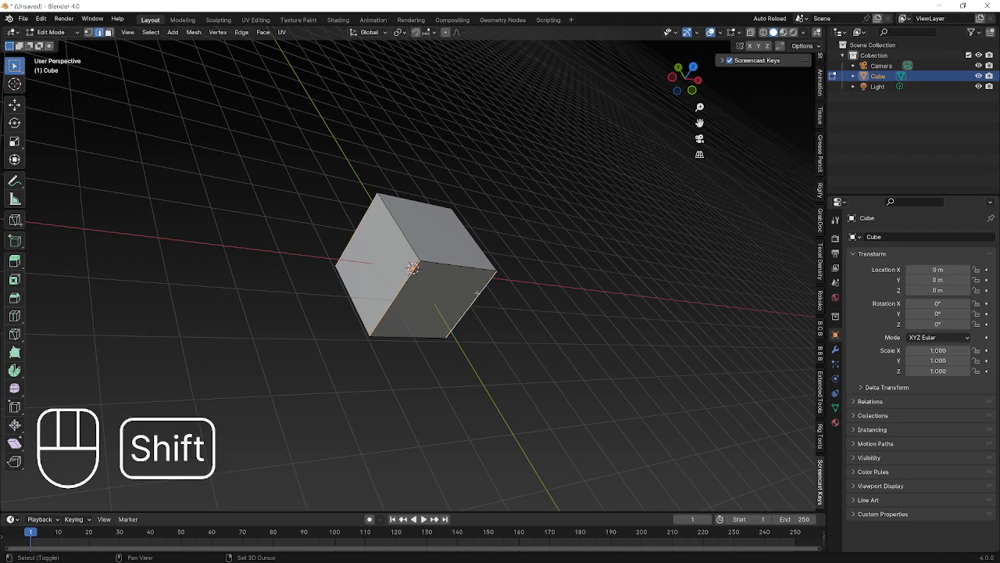
pyautogui.moveTo(477, 293); pyautogui.dragTo(321, 276, button='middle')
pyautogui.keyDown('alt'); pyautogui.keyDown('shift'); pyautogui.click(382, 282); pyautogui.keyUp('shift'); pyautogui.keyUp('alt')
pyautogui.hotkey('ctrl', 'r')
pyautogui.click(434, 271)
pyautogui.click(434, 271)
pyautogui.click(487, 266)
pyautogui.keyDown('alt'); pyautogui.click(414, 284); pyautogui.keyUp('alt')
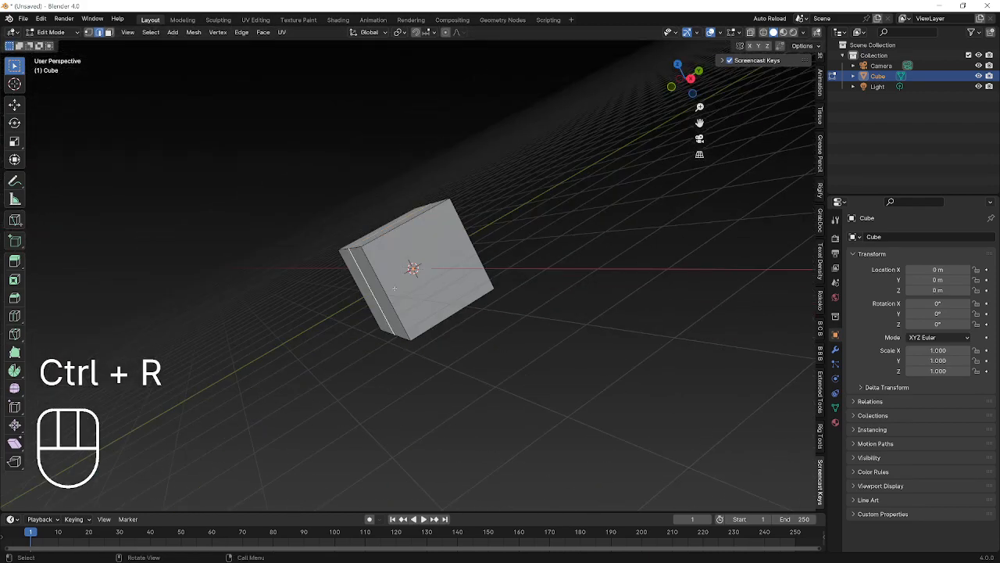
pyautogui.hotkey('ctrl', 'z')
pyautogui.moveTo(432, 289); pyautogui.dragTo(532, 283, button='middle')
pyautogui.click(109, 32)
pyautogui.keyDown('alt'); pyautogui.click(406, 247); pyautogui.keyUp('alt')
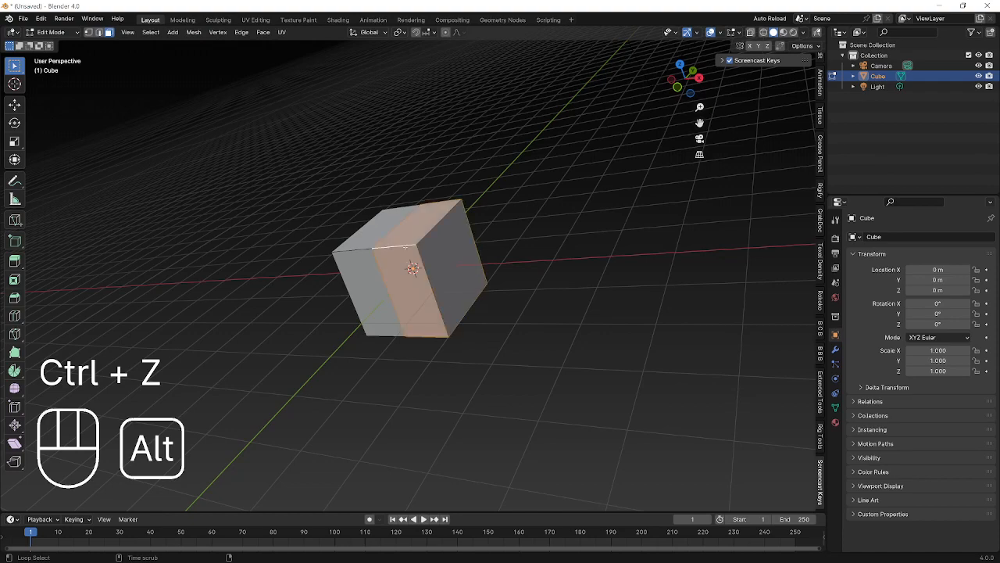
pyautogui.moveTo(405, 247); pyautogui.dragTo(508, 172, button='middle')
pyautogui.hotkey('ctrl', 'z')
pyautogui.hotkey('ctrl', 'z')
pyautogui.hotkey('ctrl', 'z')
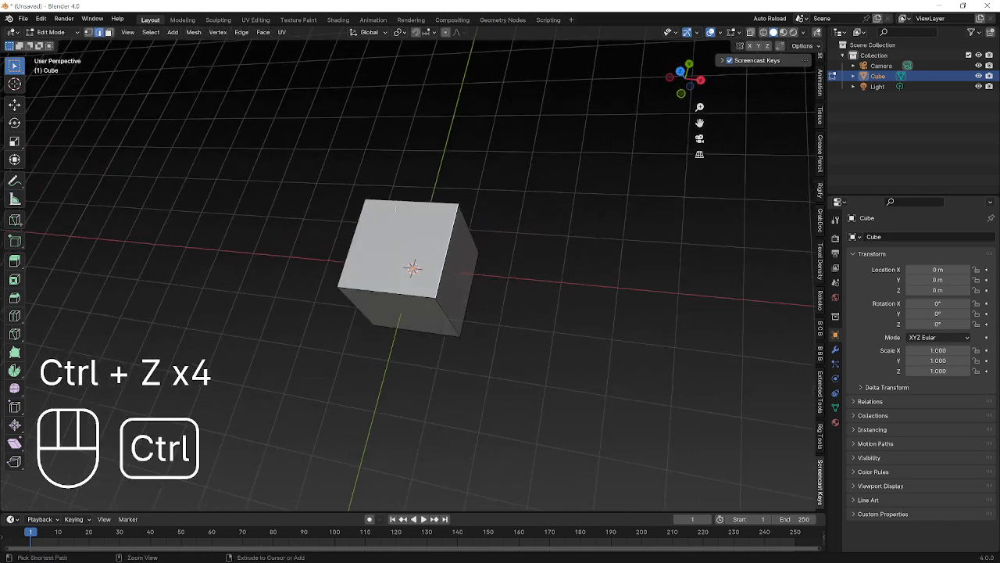
pyautogui.hotkey('ctrl', 'r')
pyautogui.doubleClick(396, 209)
pyautogui.click(150, 32)
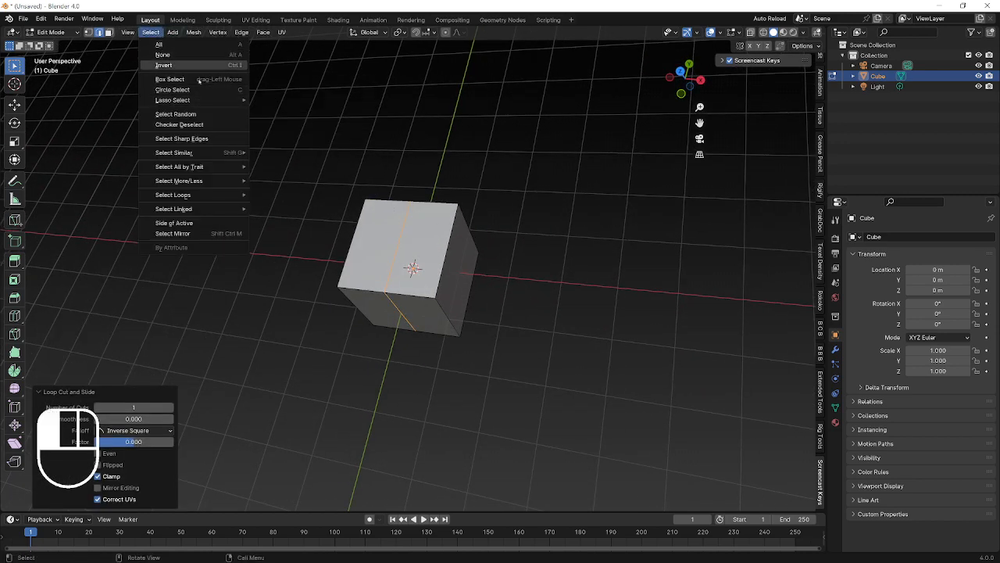
pyautogui.moveTo(205, 173)
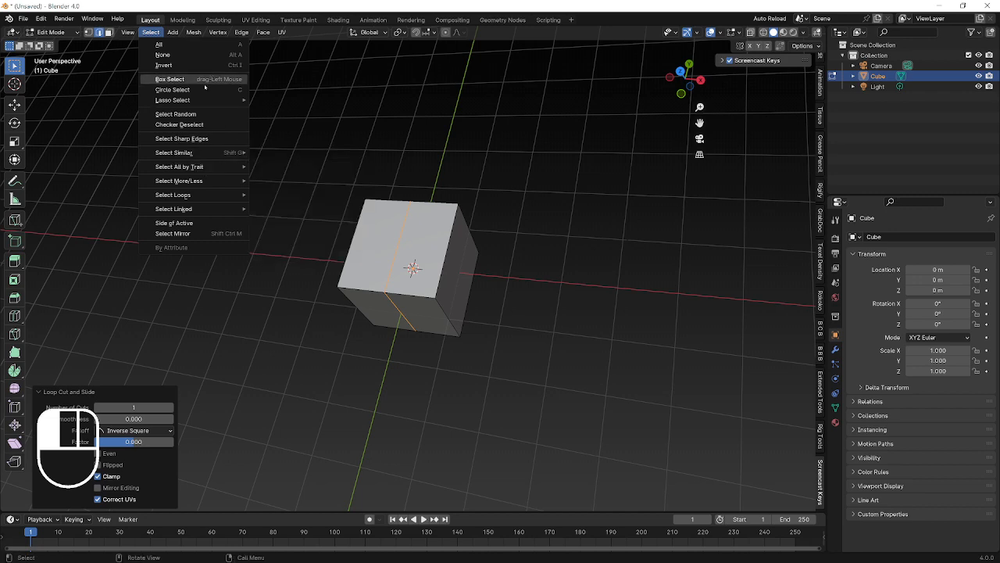
pyautogui.moveTo(508, 253); pyautogui.dragTo(596, 241, button='middle')
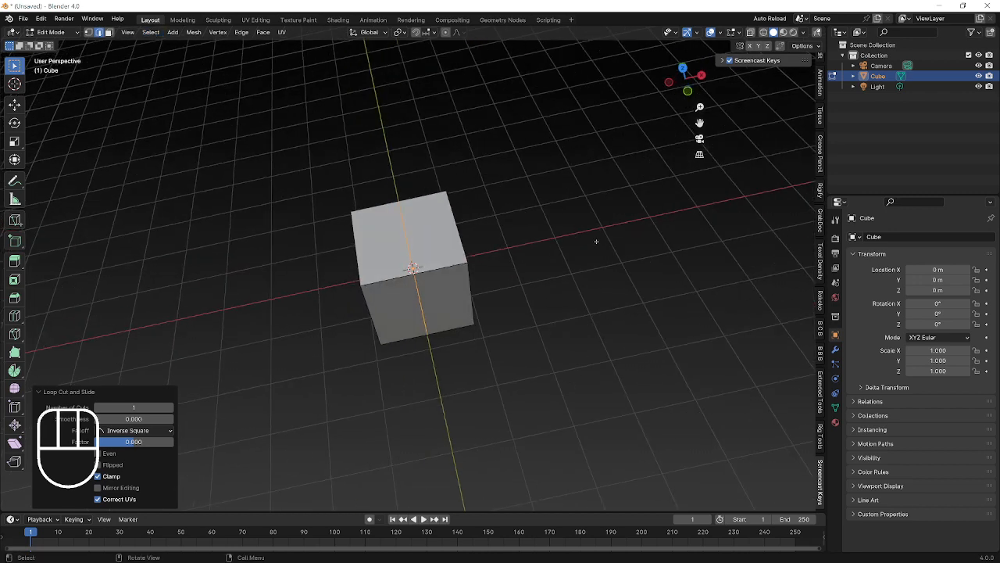
pyautogui.press('x')
pyautogui.click(461, 329)
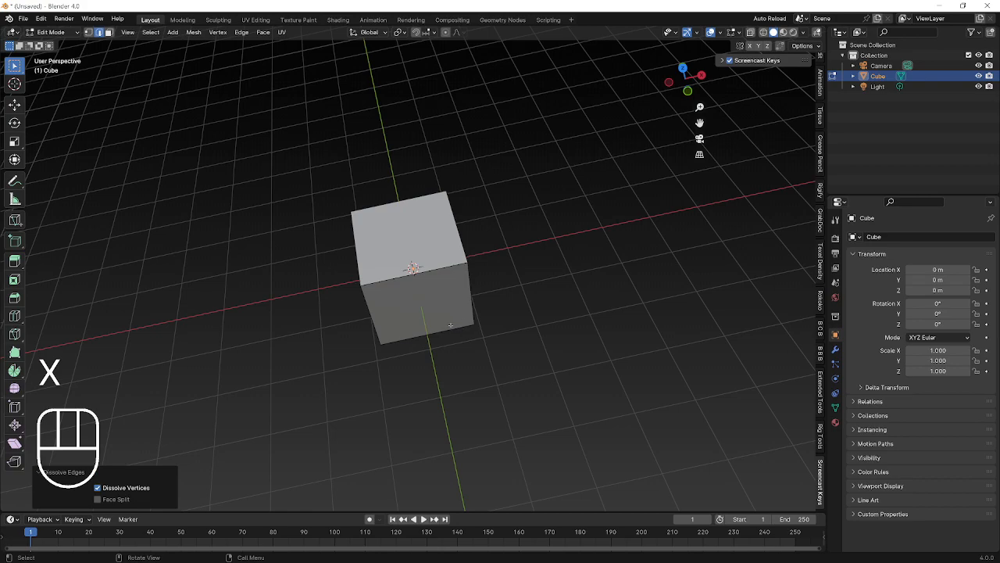
pyautogui.moveTo(450, 324); pyautogui.dragTo(453, 276, button='middle')
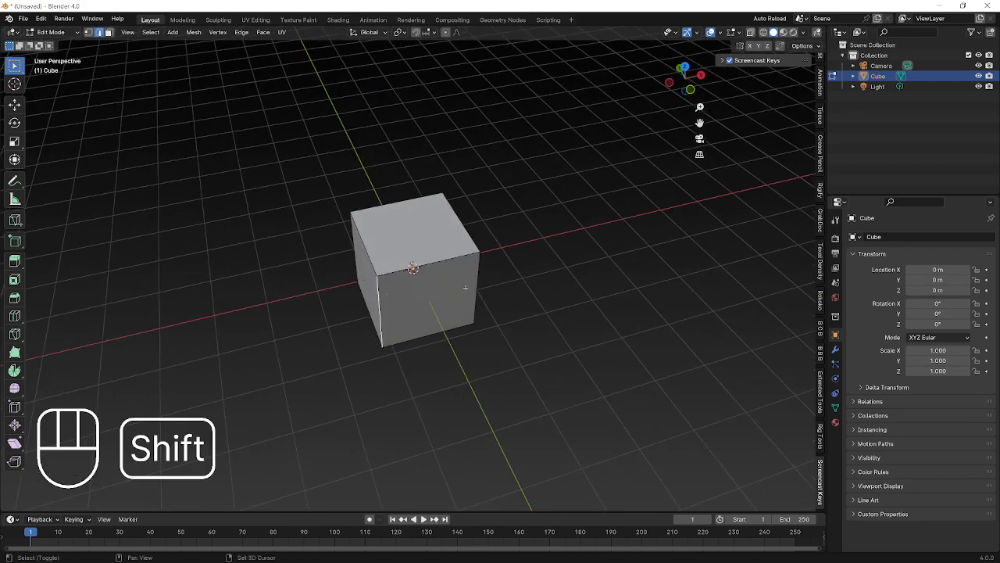
pyautogui.moveTo(402, 296); pyautogui.dragTo(408, 251, button='middle')
pyautogui.hotkey('ctrl', 'b')
pyautogui.click(550, 240)
pyautogui.hotkey('ctrl', 'z')
pyautogui.hotkey('ctrl', 'z')
pyautogui.keyDown('alt'); pyautogui.click(409, 254); pyautogui.keyUp('alt')
pyautogui.press('x')
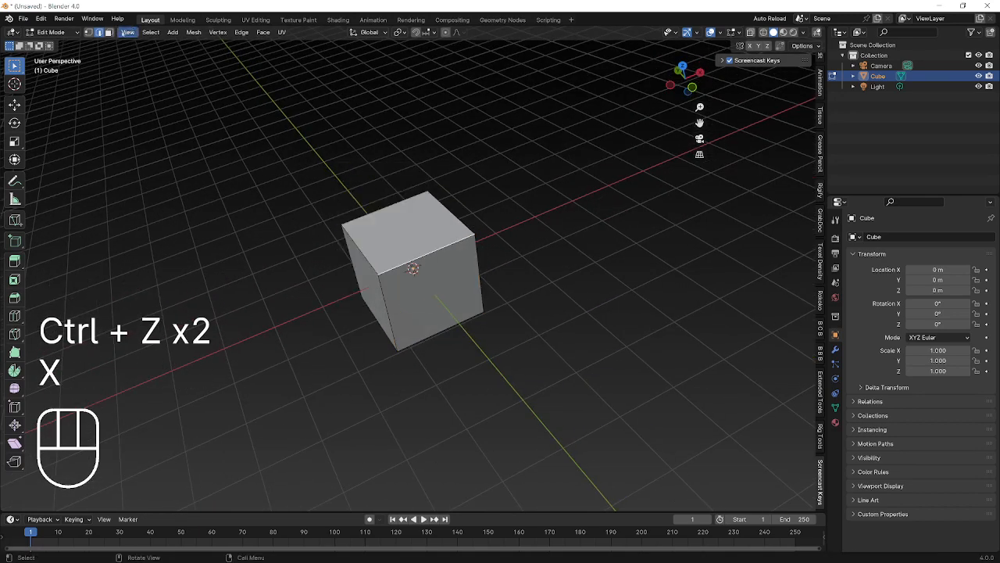
pyautogui.press('x')
# Dissolve the selected vertices, then select the cube's vertical edges in edge select mode.
pyautogui.click(407, 231)
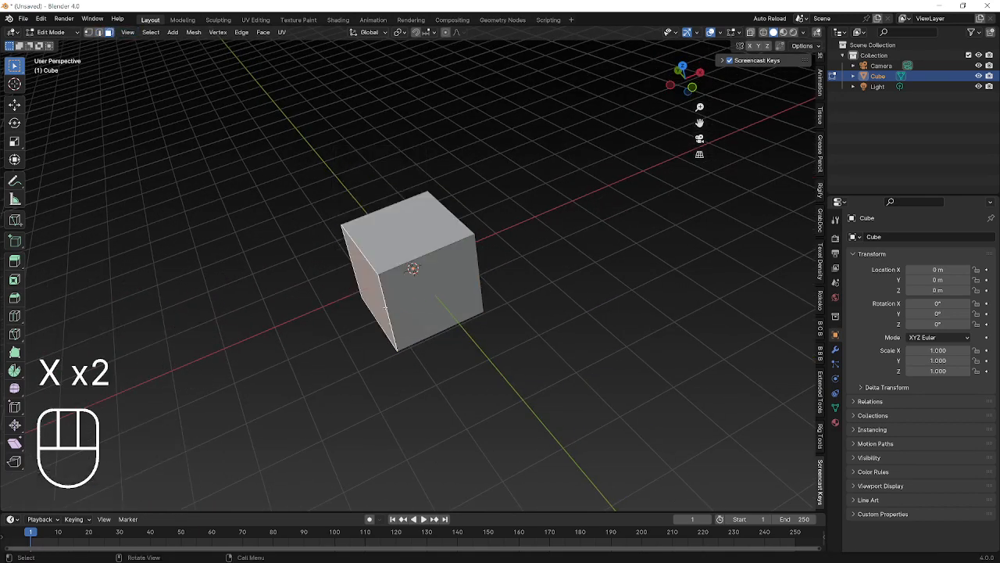
pyautogui.click(392, 306)
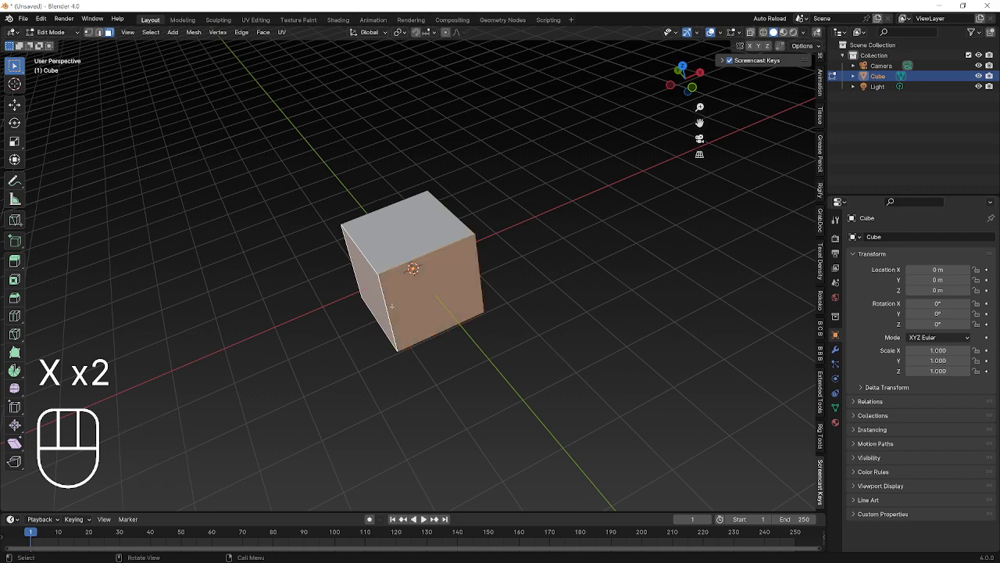
pyautogui.click(99, 32)
pyautogui.moveTo(323, 234); pyautogui.dragTo(331, 206, button='middle')
pyautogui.click(481, 273)
pyautogui.keyDown('shift'); pyautogui.click(396, 301); pyautogui.keyUp('shift')
pyautogui.keyDown('shift'); pyautogui.click(349, 267); pyautogui.keyUp('shift')
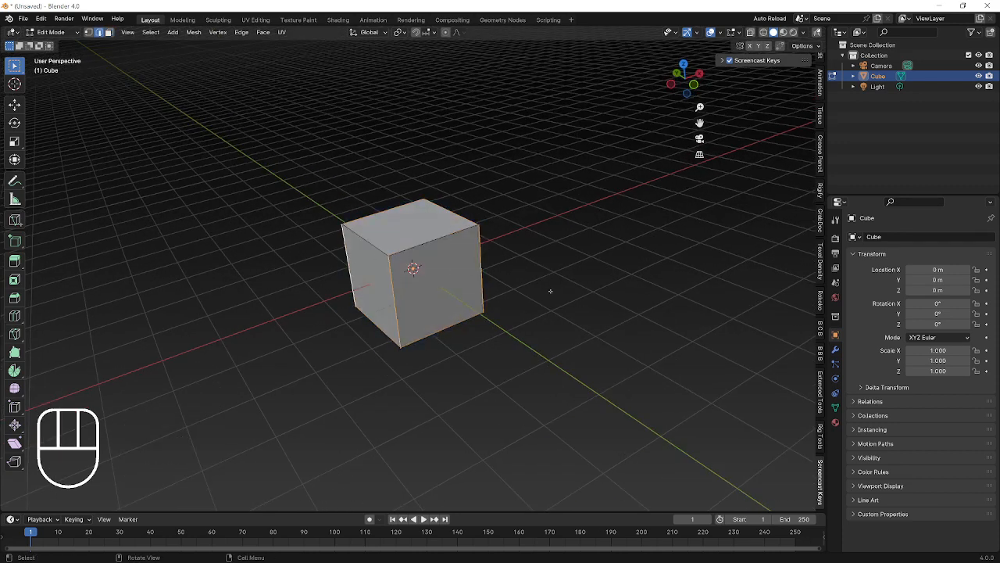
pyautogui.moveTo(550, 291); pyautogui.dragTo(491, 280, button='middle')
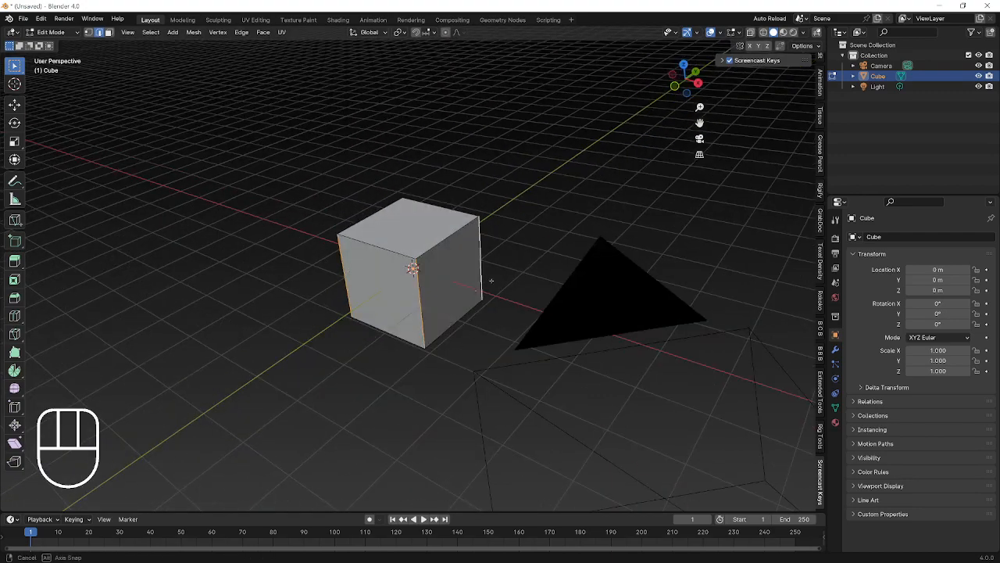
# Bevel the vertical edges to a 0.363 m, four-segment rounded corner, then leave and re-enter Edit Mode.
pyautogui.hotkey('ctrl', 'b')
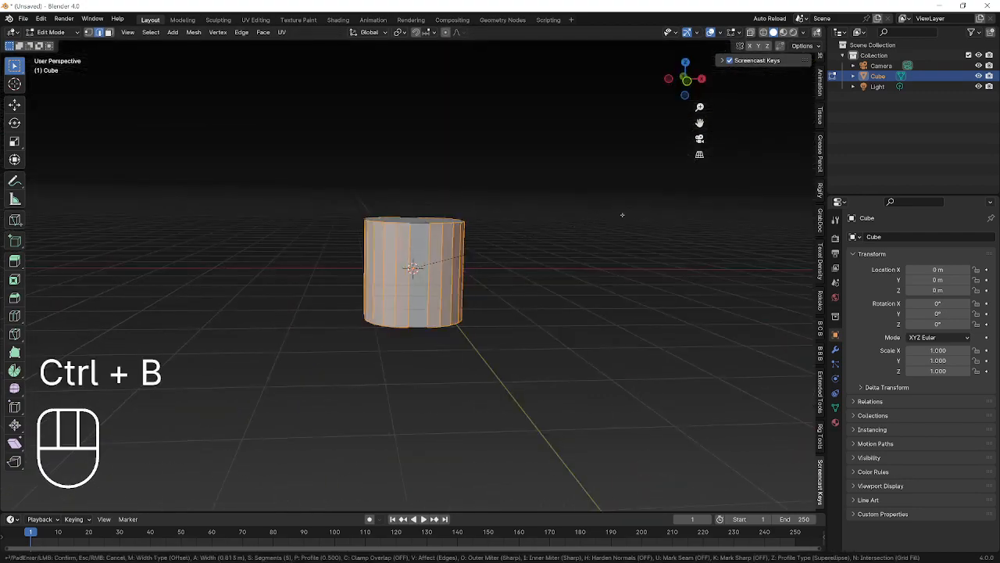
pyautogui.scroll(5, 623, 215)
pyautogui.scroll(-6, 617, 218)
pyautogui.scroll(1, 616, 218)
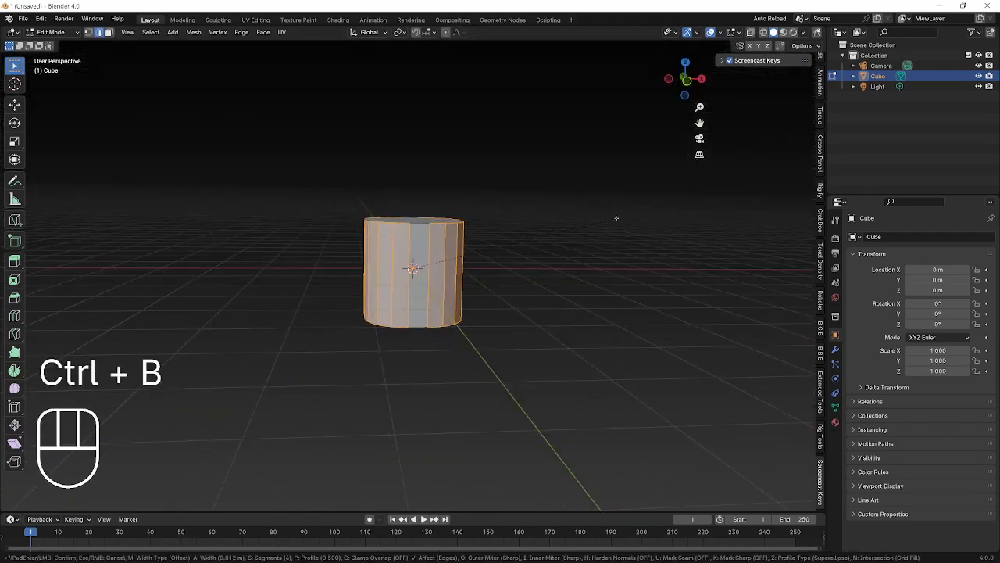
pyautogui.click(529, 237)
pyautogui.moveTo(529, 237); pyautogui.dragTo(497, 214, button='middle')
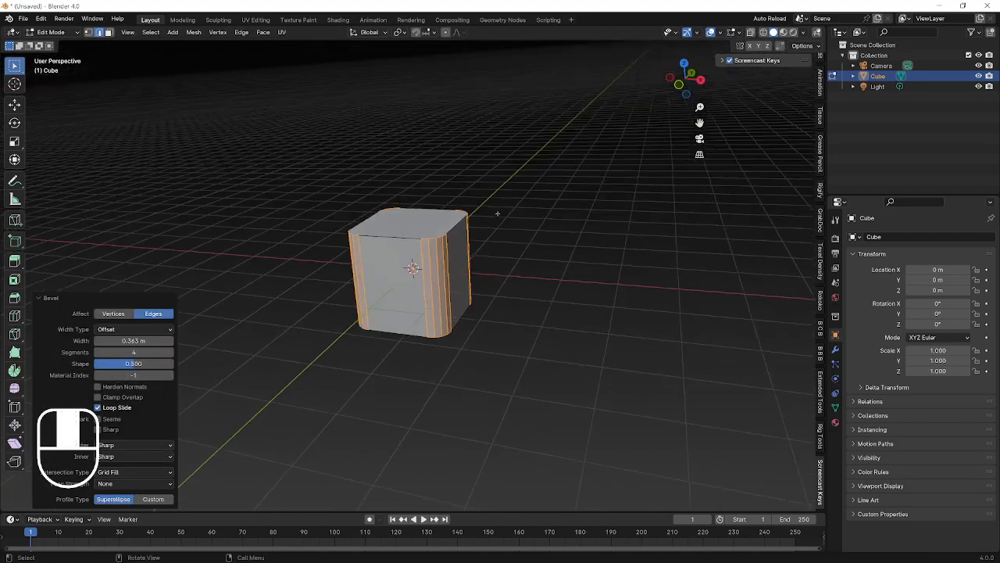
pyautogui.press('Tab')
pyautogui.press('Tab')
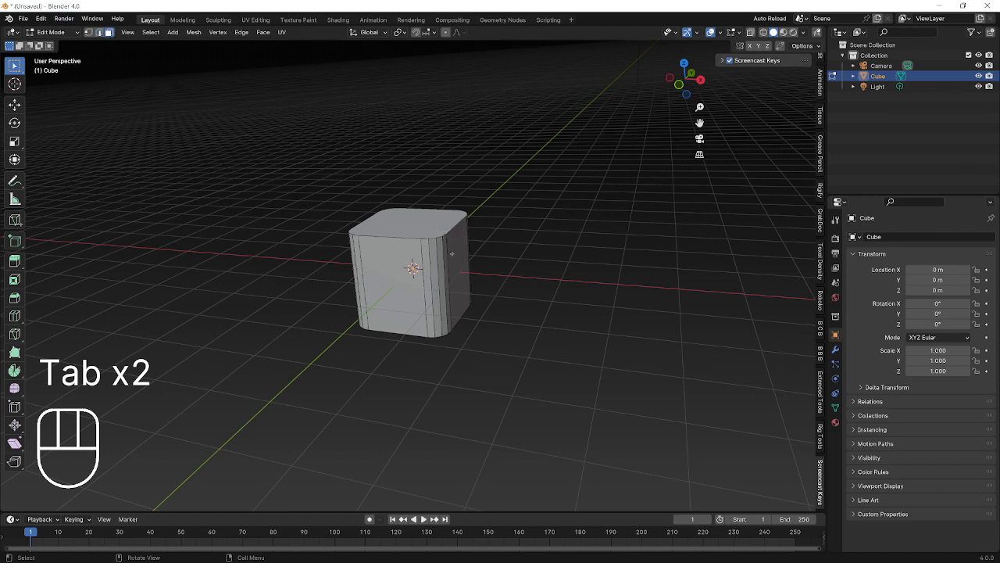
# Lower the top of the box along the Z axis to make it squat.
pyautogui.press('g')
pyautogui.press('z')
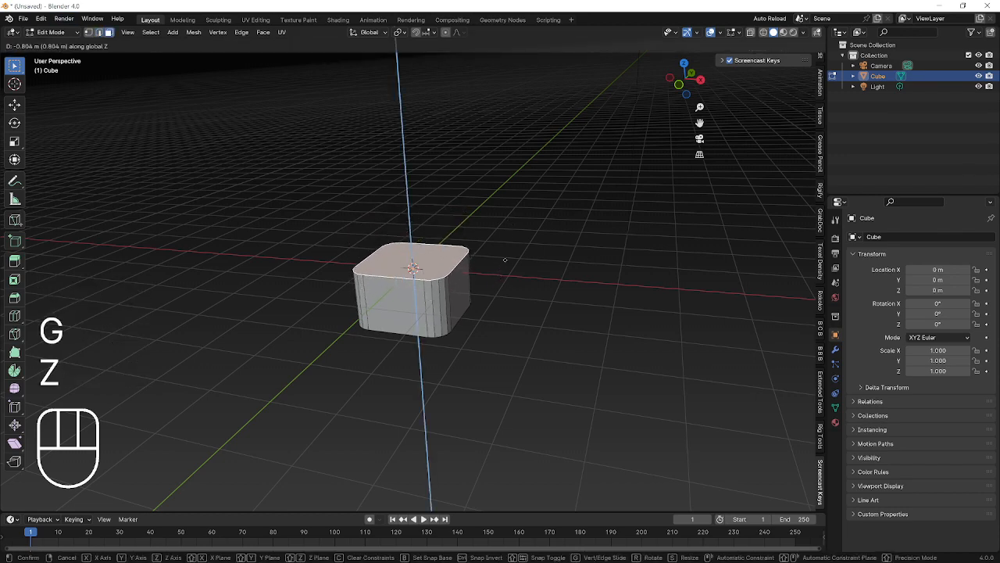
pyautogui.click(504, 258)
pyautogui.moveTo(504, 257); pyautogui.dragTo(510, 237, button='middle')
# Add a loop cut around the box and slide it up near the top.
pyautogui.hotkey('ctrl', 'r')
pyautogui.doubleClick(460, 270)
pyautogui.press('g')
pyautogui.press('g')
pyautogui.click(457, 257)
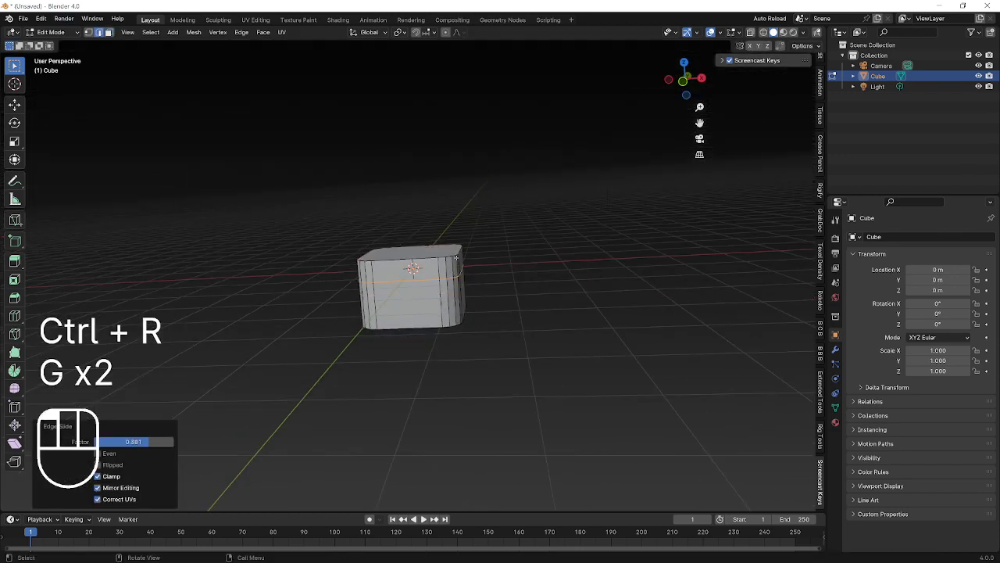
pyautogui.moveTo(456, 257); pyautogui.dragTo(113, 54, button='middle')
# Select the face ring above the cut plus the top face, then bring up the Separate options.
pyautogui.click(108, 33)
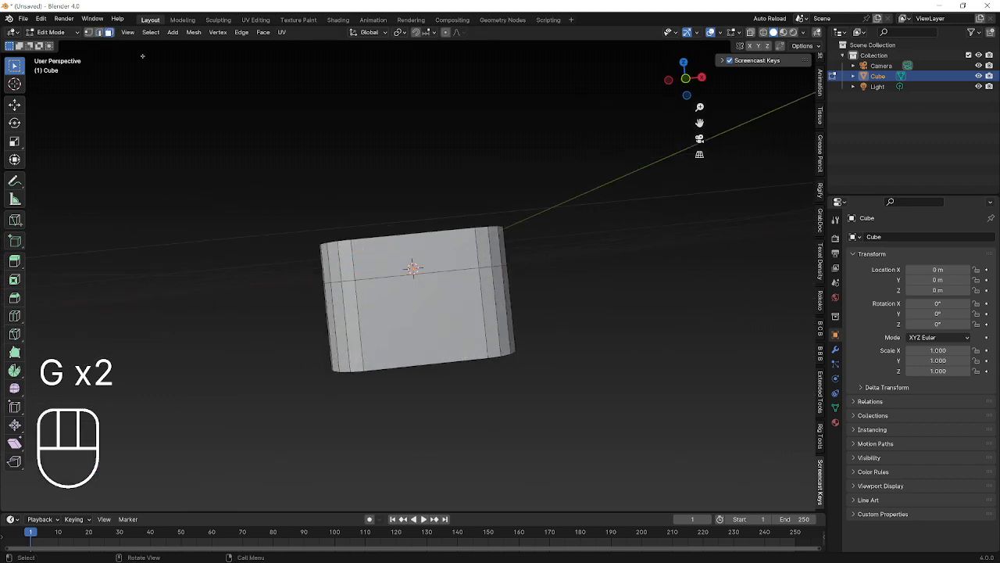
pyautogui.keyDown('alt'); pyautogui.click(349, 262); pyautogui.keyUp('alt')
pyautogui.moveTo(350, 262); pyautogui.dragTo(497, 285, button='middle')
pyautogui.keyDown('shift'); pyautogui.click(383, 285); pyautogui.keyUp('shift')
pyautogui.press('p')
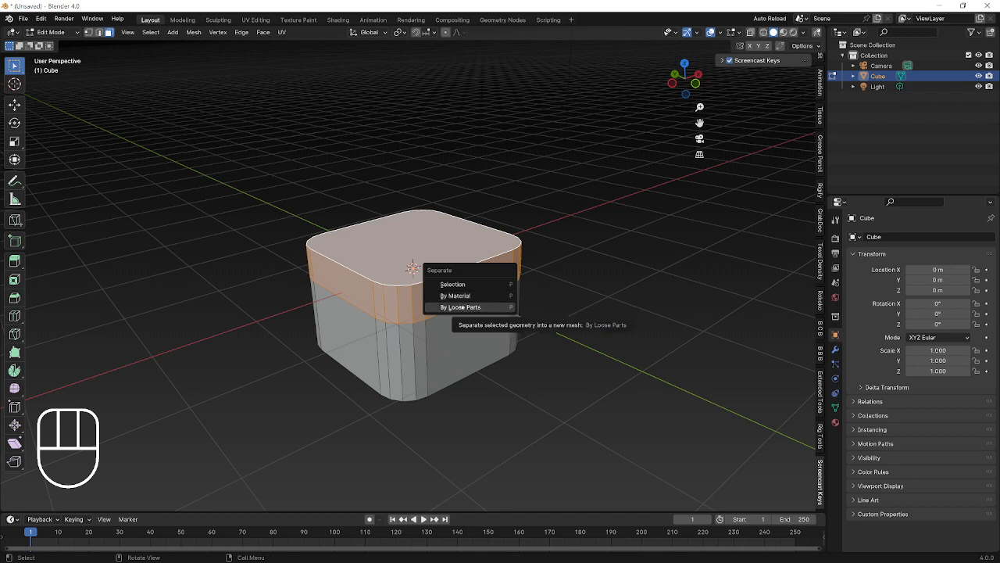
# Try splitting the top faces off with Y, test moving them, then undo the split.
pyautogui.press('y')
pyautogui.press('g')
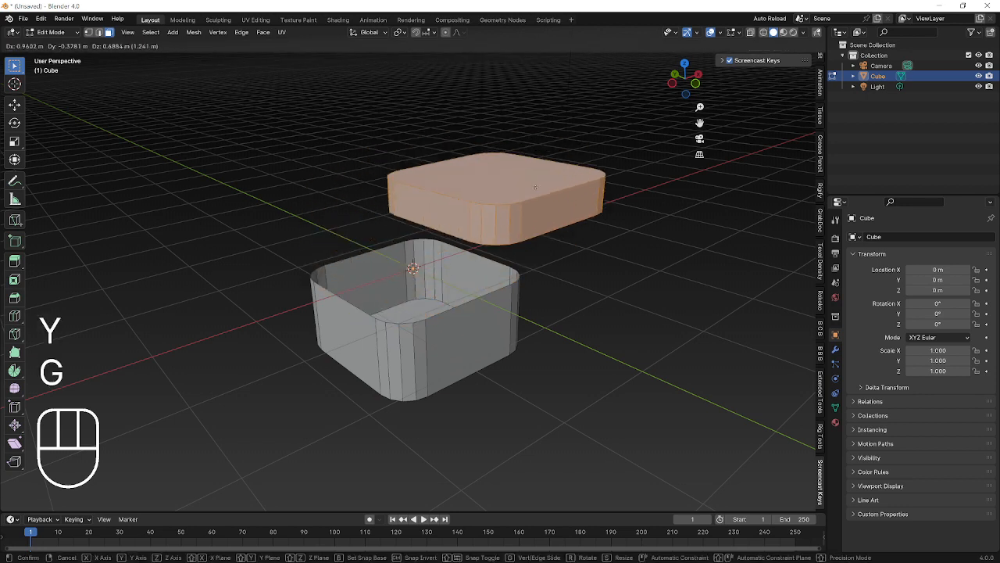
pyautogui.press('Tab')
pyautogui.press('g')
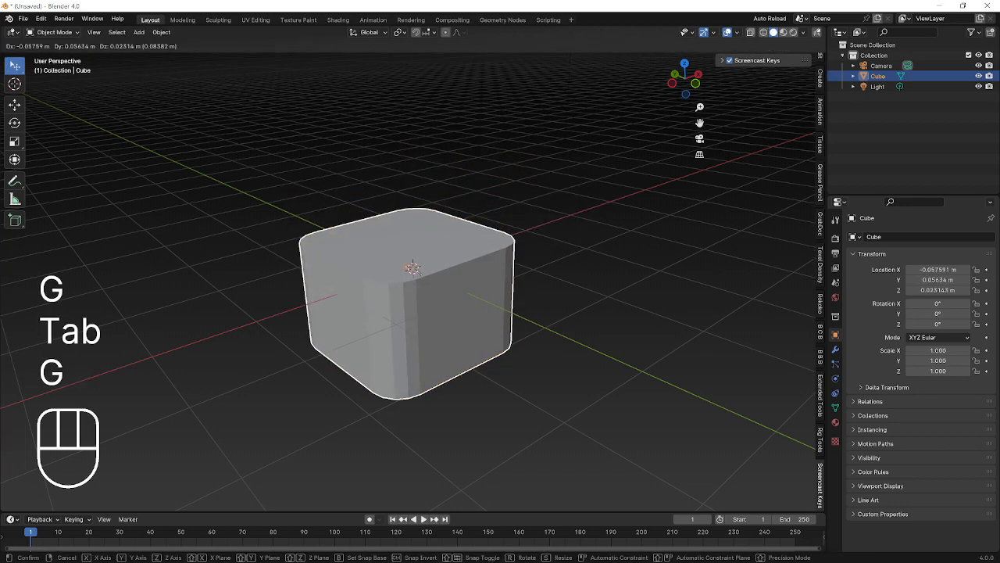
pyautogui.rightClick(513, 223)
pyautogui.press('Tab')
pyautogui.hotkey('ctrl', 'z')
pyautogui.hotkey('ctrl', 'z')
pyautogui.hotkey('ctrl', 'z')
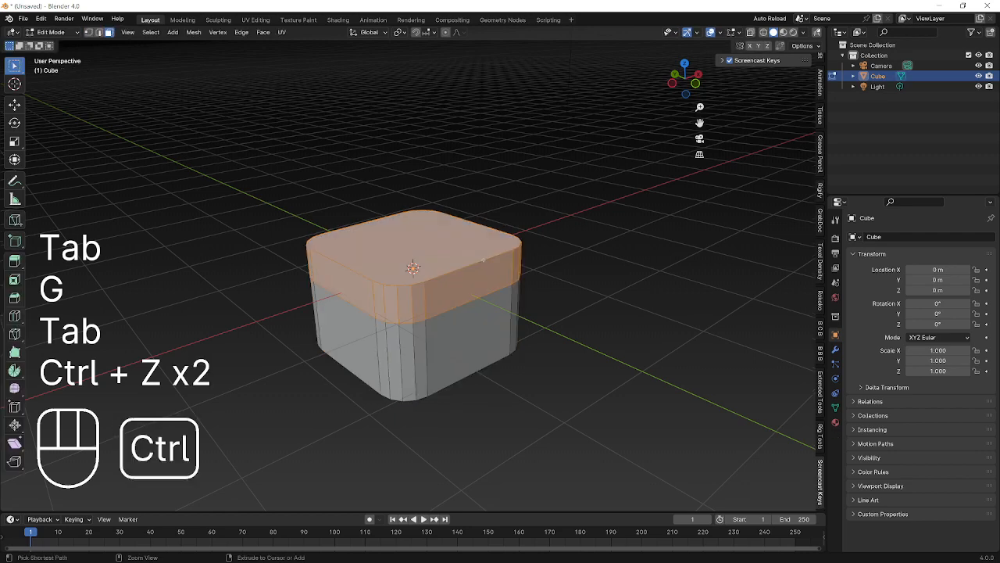
# Separate the selected top section by selection into a new object, Cube.001, and return to Object Mode.
pyautogui.press('p')
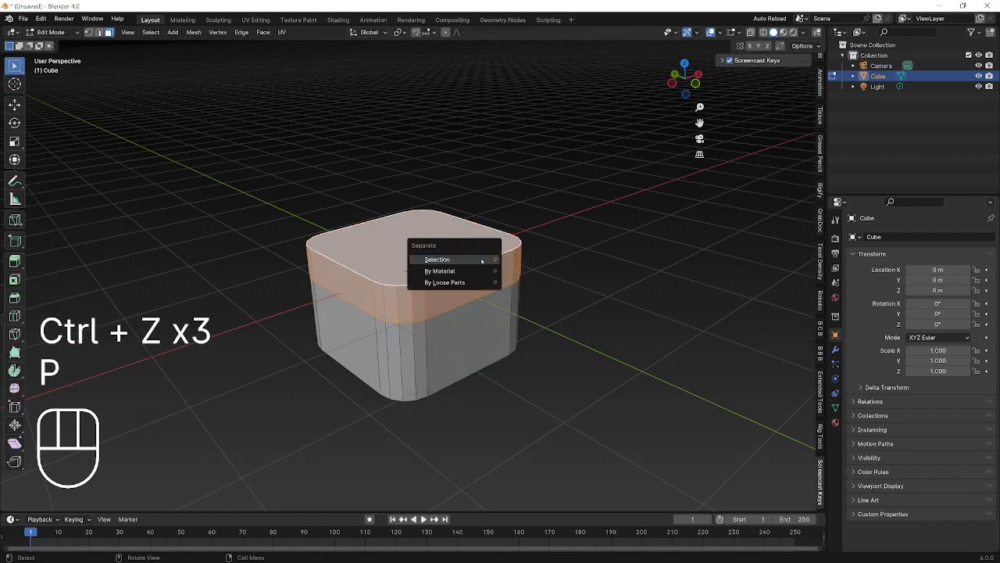
pyautogui.click(482, 260)
pyautogui.moveTo(482, 260); pyautogui.dragTo(553, 266, button='middle')
pyautogui.press('Tab')
# Select Cube.001 and test-move it several times, cancelling so it stays on the body.
pyautogui.click(442, 276)
pyautogui.press('g')
pyautogui.rightClick(434, 286)
pyautogui.press('g')
pyautogui.rightClick(391, 234)
pyautogui.press('g')
pyautogui.rightClick(601, 286)
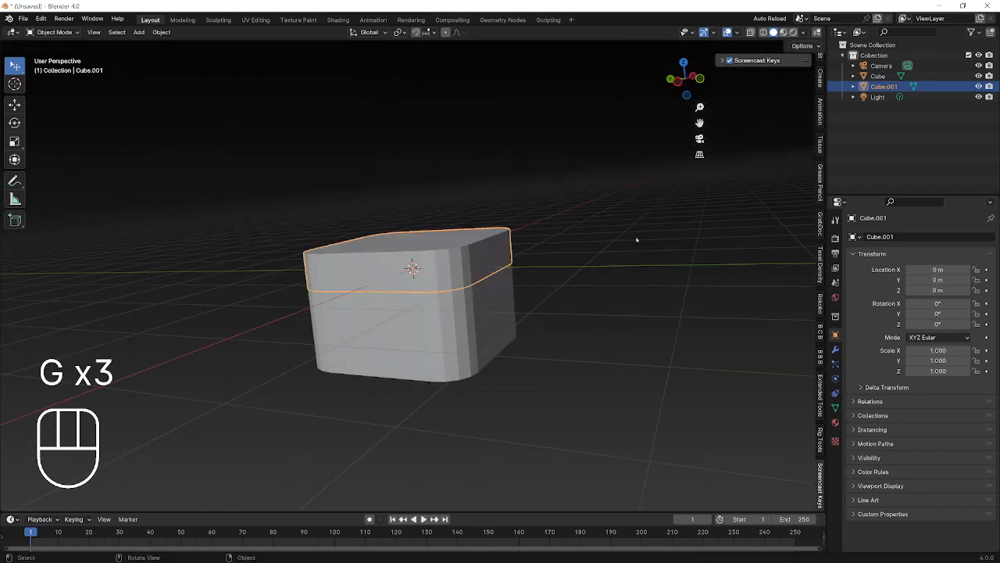
pyautogui.moveTo(636, 239); pyautogui.dragTo(524, 293, button='middle')
pyautogui.press('g')
pyautogui.rightClick(590, 217)
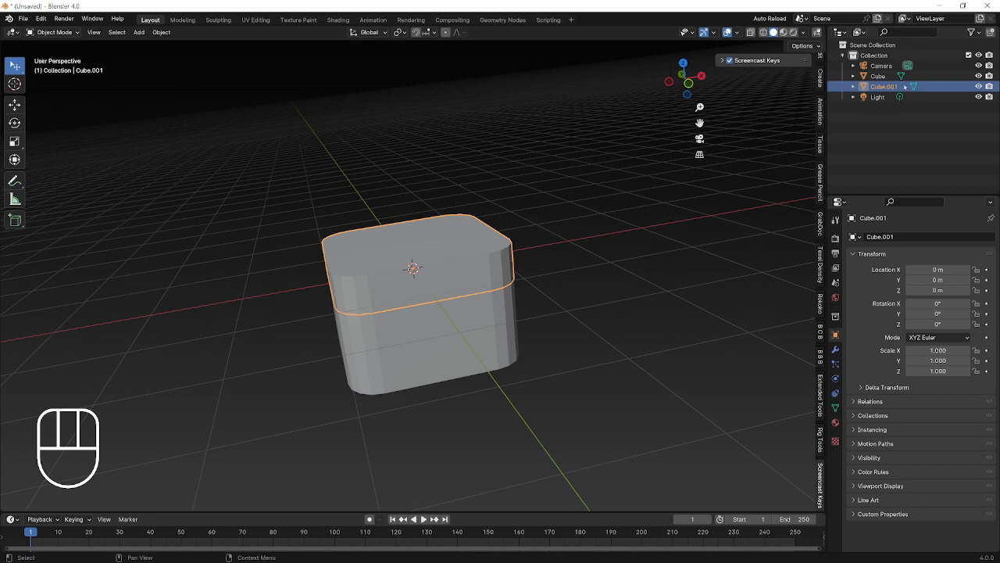
# Lift the lid to confirm it is separate, then switch between body and lid in the outliner.
pyautogui.press('g')
pyautogui.rightClick(476, 156)
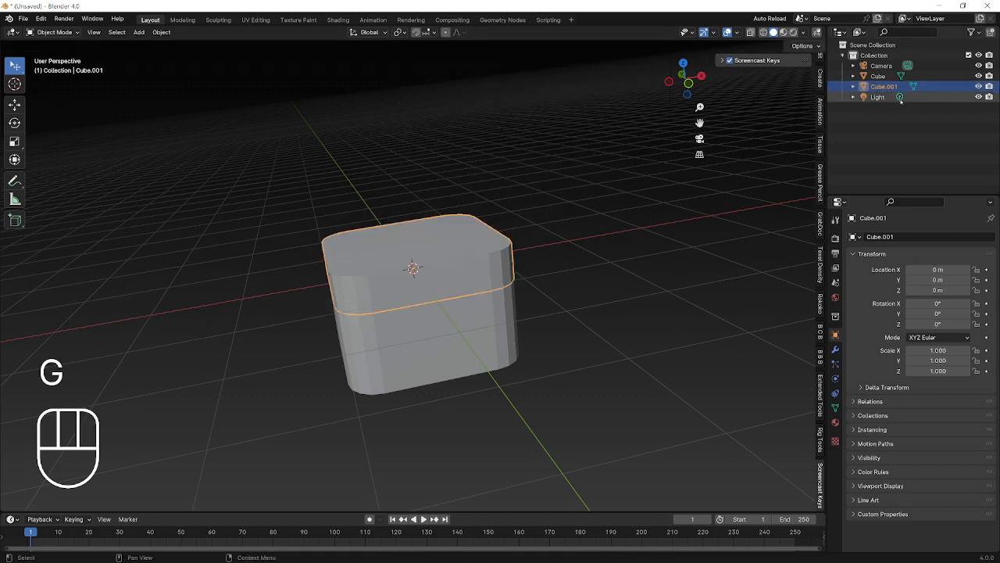
pyautogui.click(878, 76)
pyautogui.keyDown('ctrl'); pyautogui.click(882, 86); pyautogui.keyUp('ctrl')
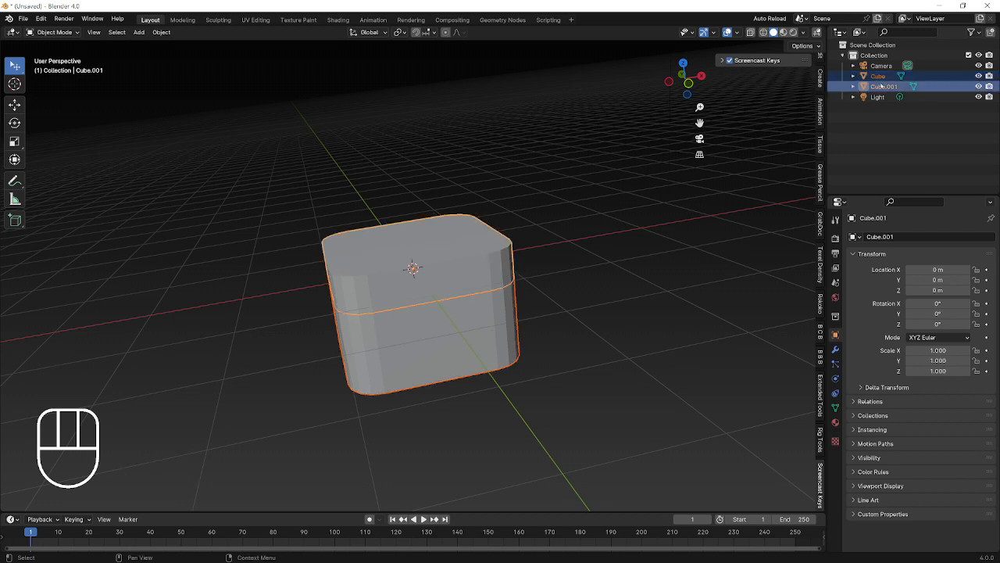
pyautogui.click(883, 86)
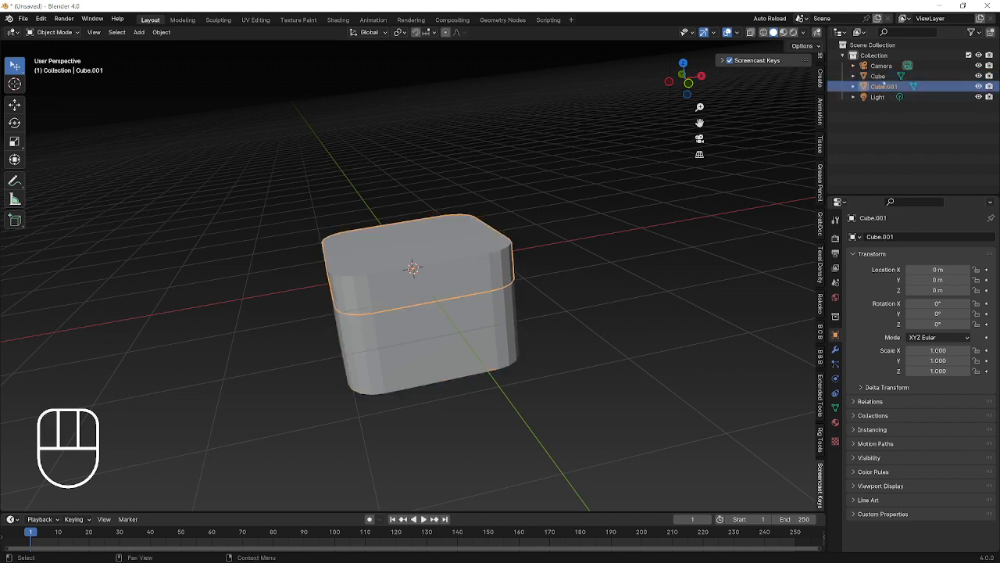
pyautogui.click(881, 76)
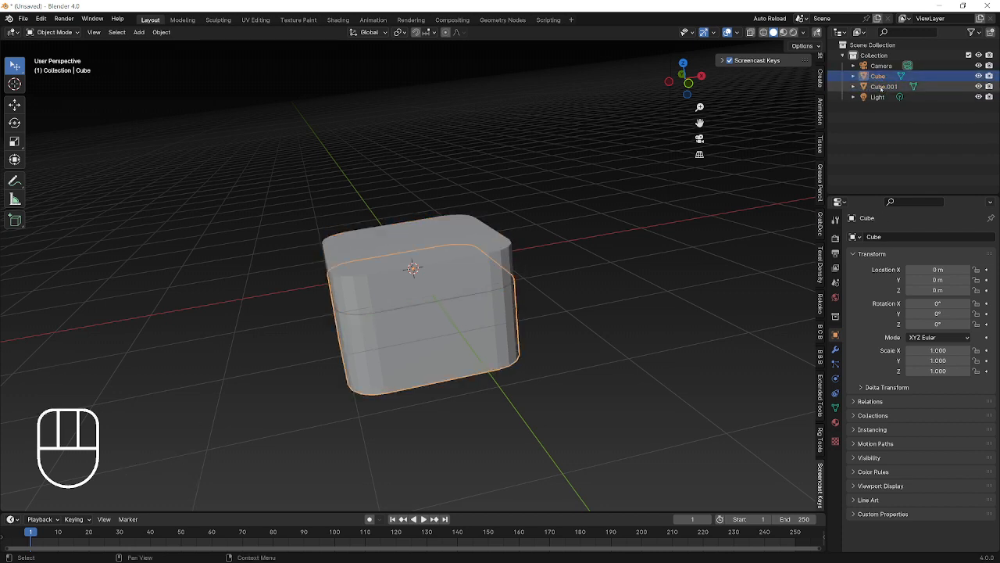
pyautogui.click(884, 87)
pyautogui.press('g')
pyautogui.rightClick(754, 148)
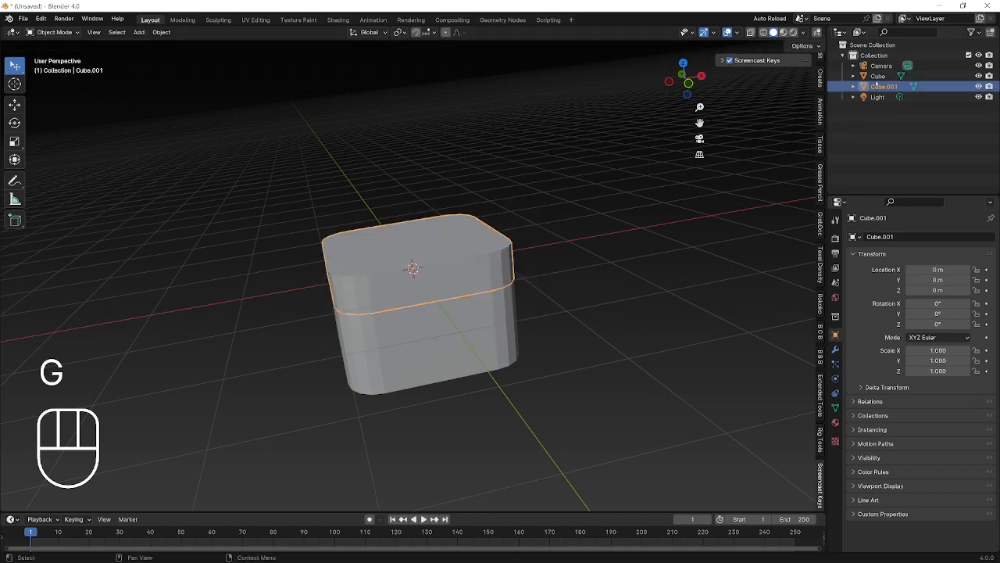
pyautogui.click(878, 76)
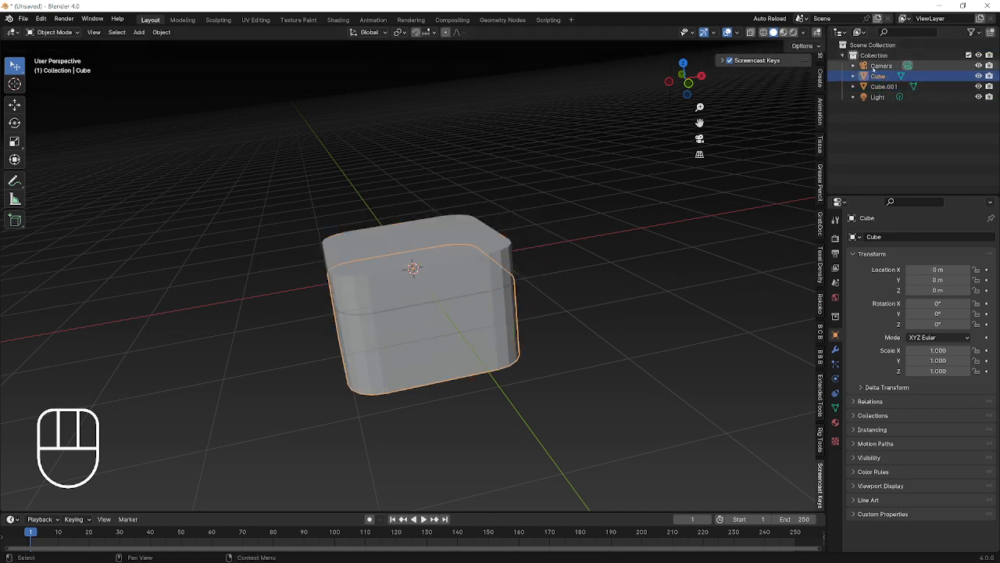
pyautogui.moveTo(648, 227); pyautogui.dragTo(649, 207, button='middle')
# Try moving Cube.001 into a new Collection 2, then undo it.
pyautogui.click(475, 258)
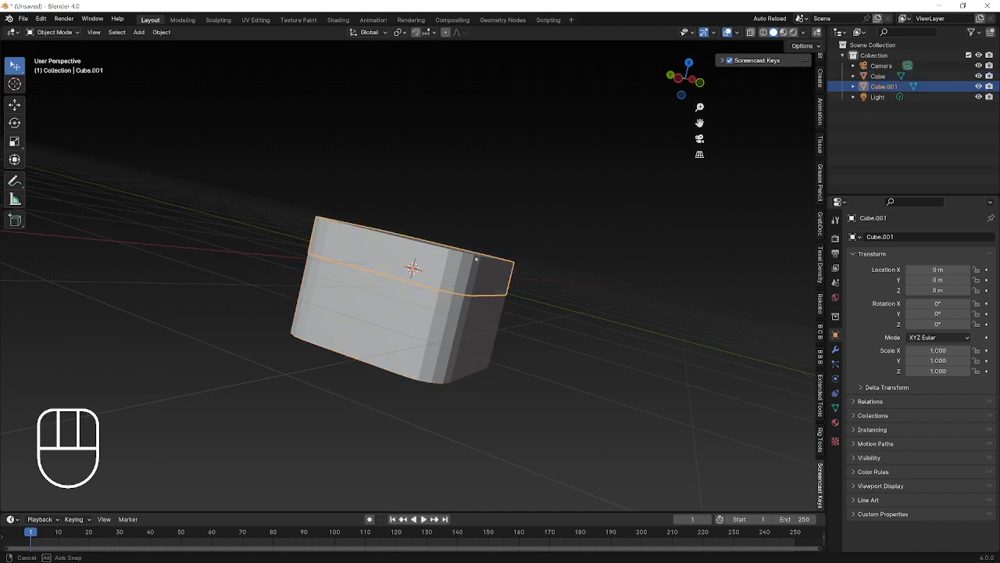
pyautogui.moveTo(475, 258); pyautogui.dragTo(430, 293, button='middle')
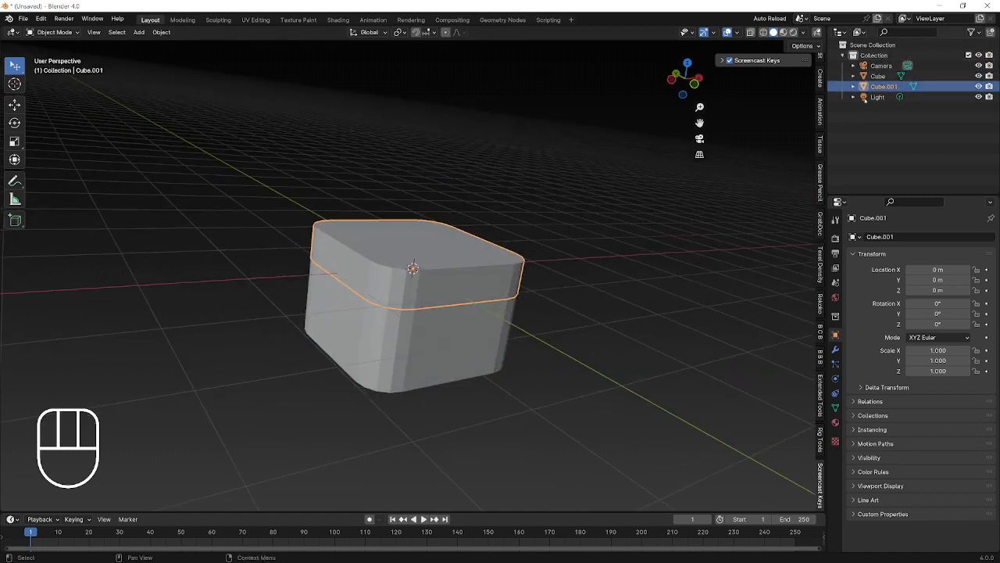
pyautogui.rightClick(859, 115)
pyautogui.click(856, 114)
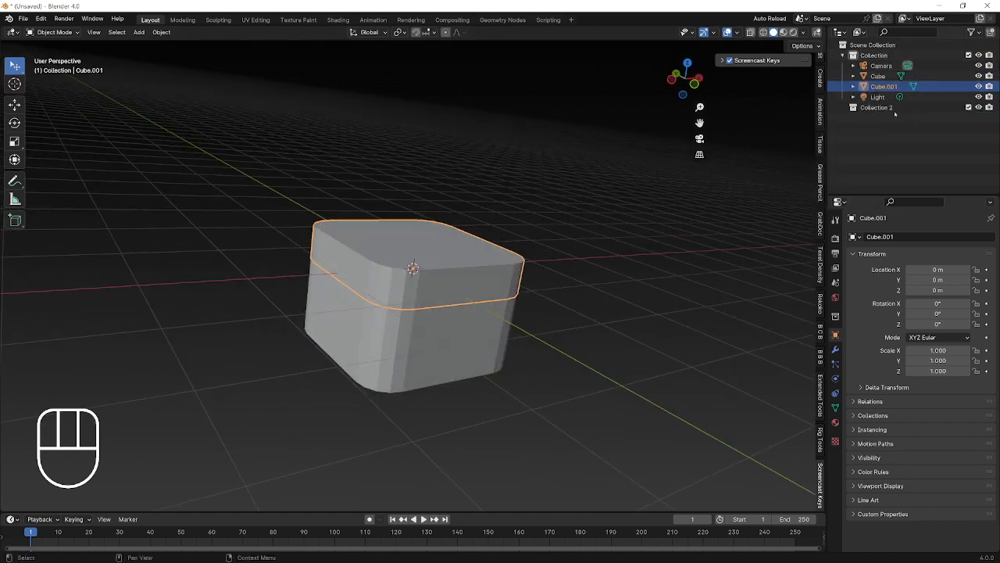
pyautogui.click(886, 109)
pyautogui.moveTo(884, 87); pyautogui.dragTo(883, 113)
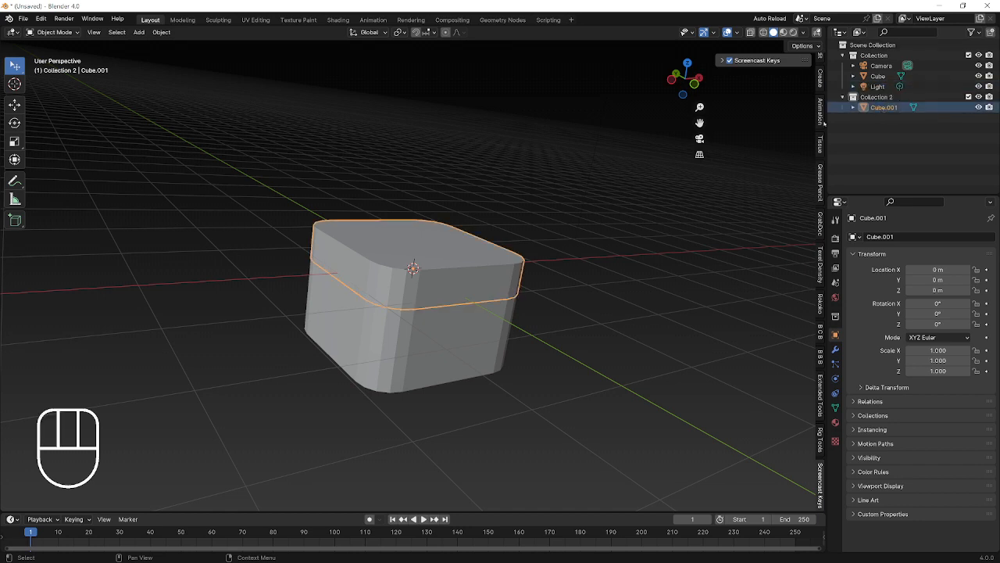
pyautogui.hotkey('ctrl', 'z')
pyautogui.hotkey('ctrl', 'z')
pyautogui.hotkey('ctrl', 'z')
pyautogui.hotkey('ctrl', 'z')
pyautogui.moveTo(433, 238)
pyautogui.mouseDown(button='middle')
pyautogui.moveTo(407, 258)
pyautogui.moveTo(433, 238)
pyautogui.mouseUp(button='middle')
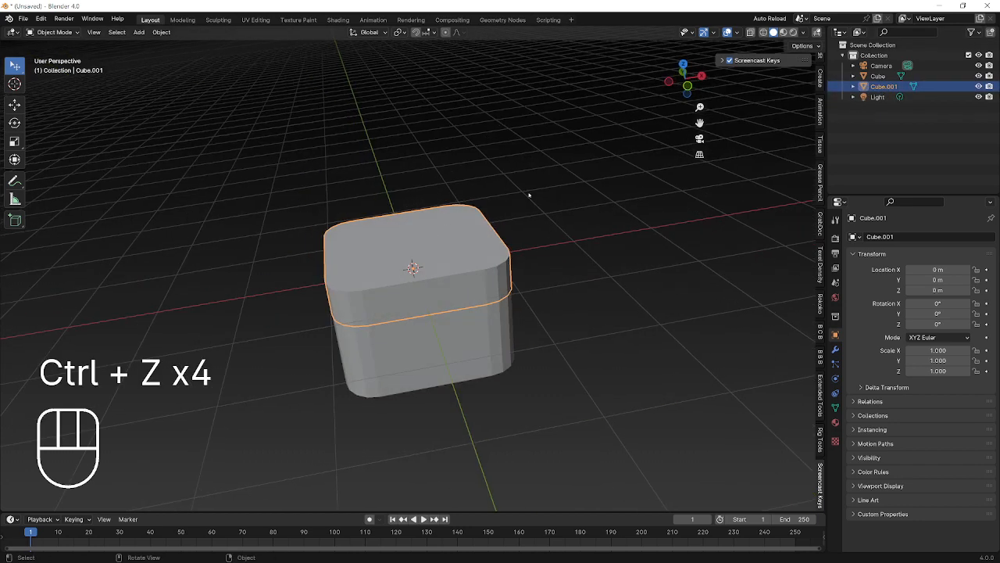
pyautogui.press('m')
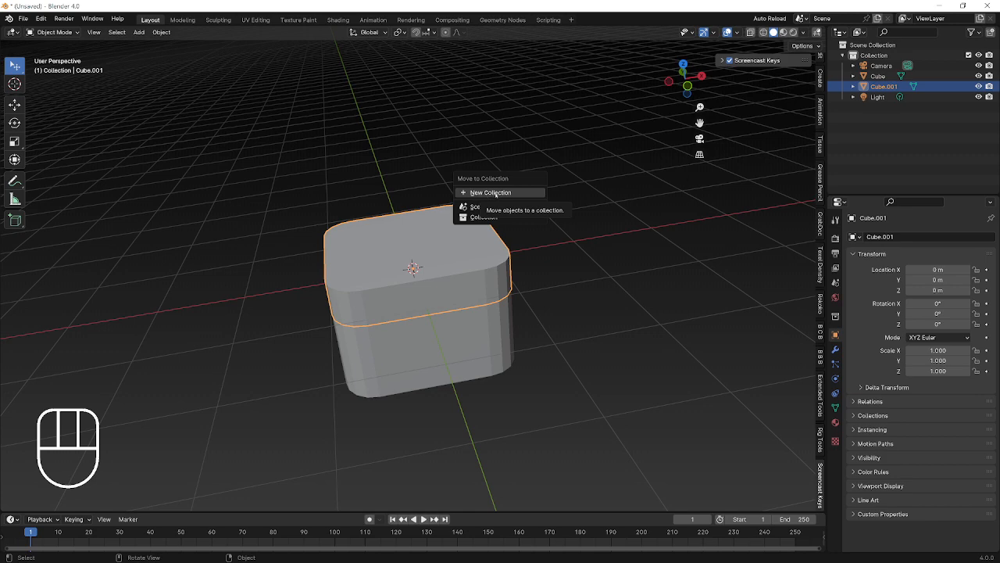
# Switch the selection between body and lid in the viewport while inspecting the box.
pyautogui.moveTo(440, 305); pyautogui.dragTo(443, 339, button='middle')
pyautogui.click(488, 290)
pyautogui.click(475, 255)
pyautogui.scroll(2, 482, 320)
pyautogui.click(466, 309)
pyautogui.click(461, 299)
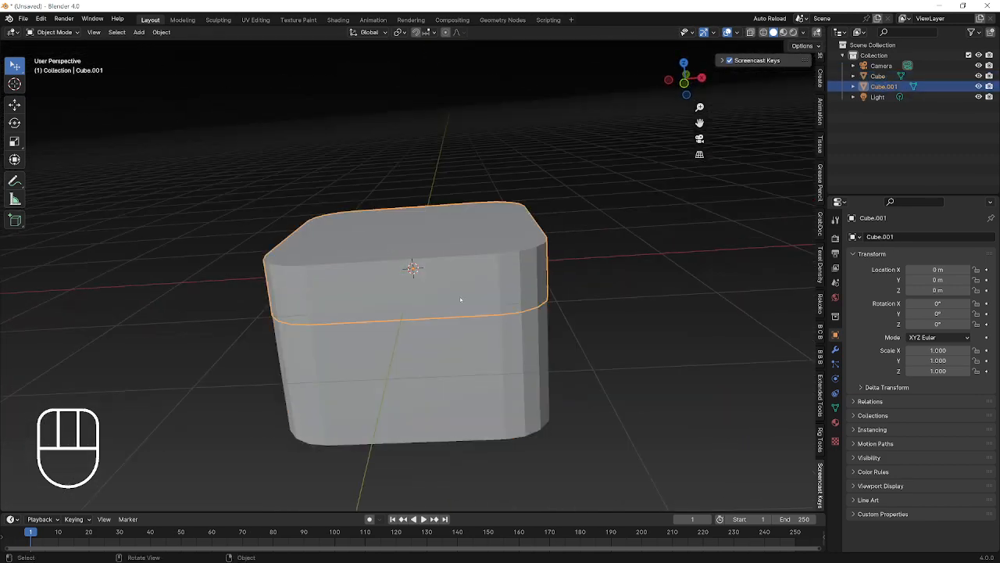
pyautogui.scroll(-3, 461, 299)
pyautogui.moveTo(497, 271)
pyautogui.mouseDown(button='middle')
pyautogui.moveTo(375, 337)
pyautogui.moveTo(516, 272)
pyautogui.mouseUp(button='middle')
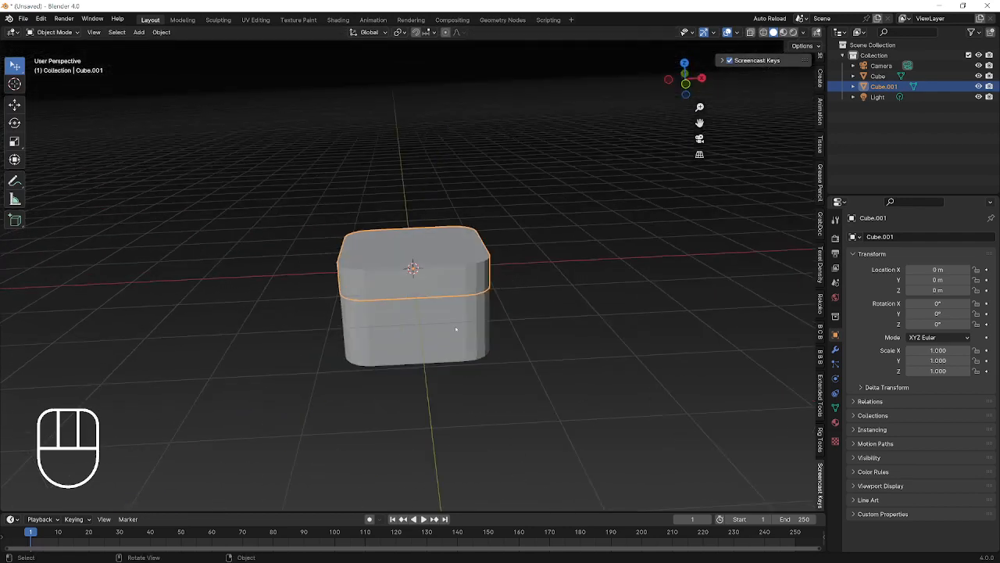
pyautogui.moveTo(456, 329); pyautogui.dragTo(435, 188, button='middle')
# Hide the Cube body with H, then enter Edit Mode on the Cube.001 lid.
pyautogui.click(486, 262)
pyautogui.click(486, 262)
pyautogui.click(455, 294)
pyautogui.click(454, 294)
pyautogui.click(458, 302)
pyautogui.press('h')
pyautogui.click(460, 269)
pyautogui.press('Tab')
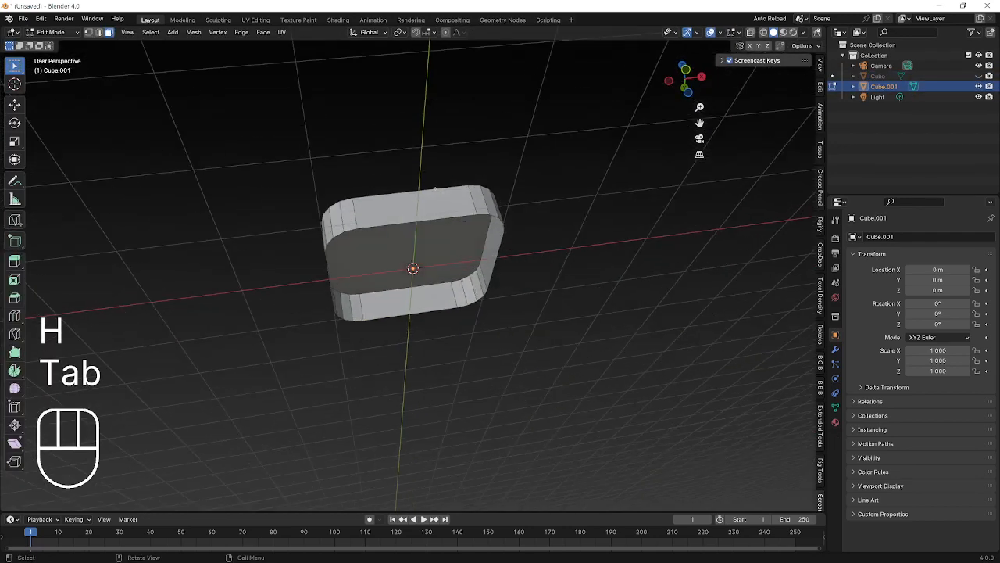
# Select the lid's rim loop, then inset and extrude its face to hollow the lid.
pyautogui.keyDown('alt'); pyautogui.click(429, 197); pyautogui.keyUp('alt')
pyautogui.keyDown('alt'); pyautogui.click(429, 197); pyautogui.keyUp('alt')
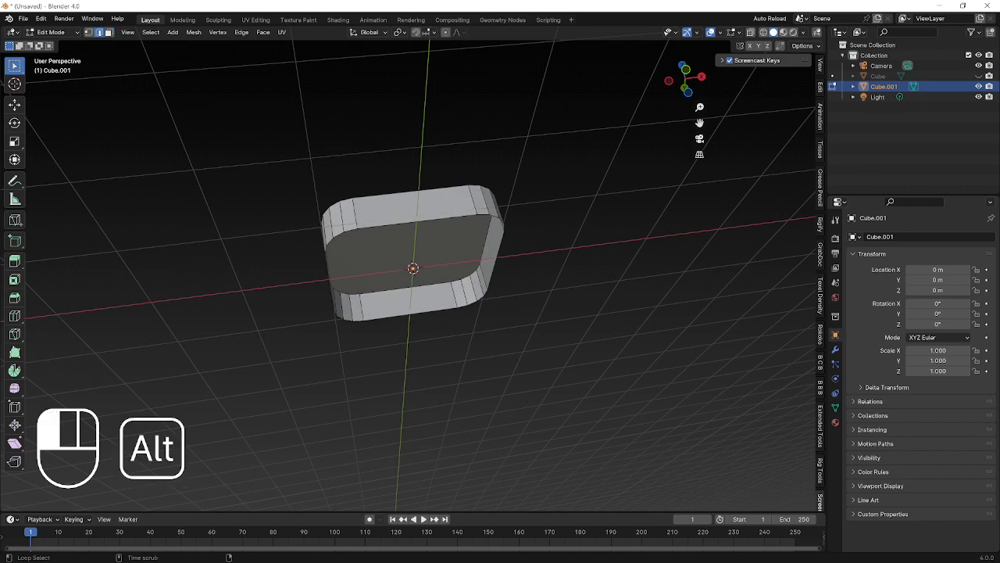
pyautogui.moveTo(429, 197); pyautogui.dragTo(444, 164, button='middle')
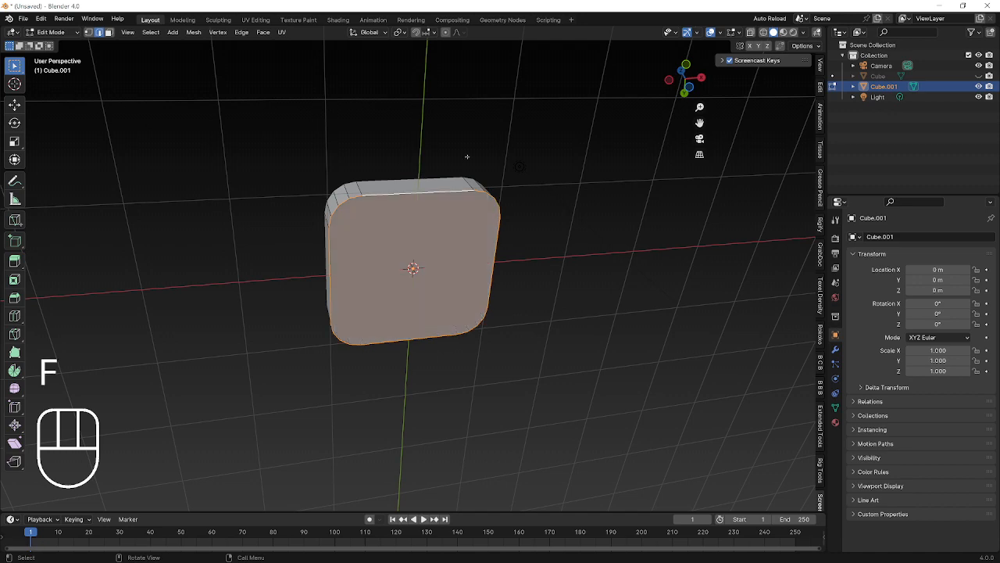
pyautogui.moveTo(467, 156); pyautogui.dragTo(369, 217, button='middle')
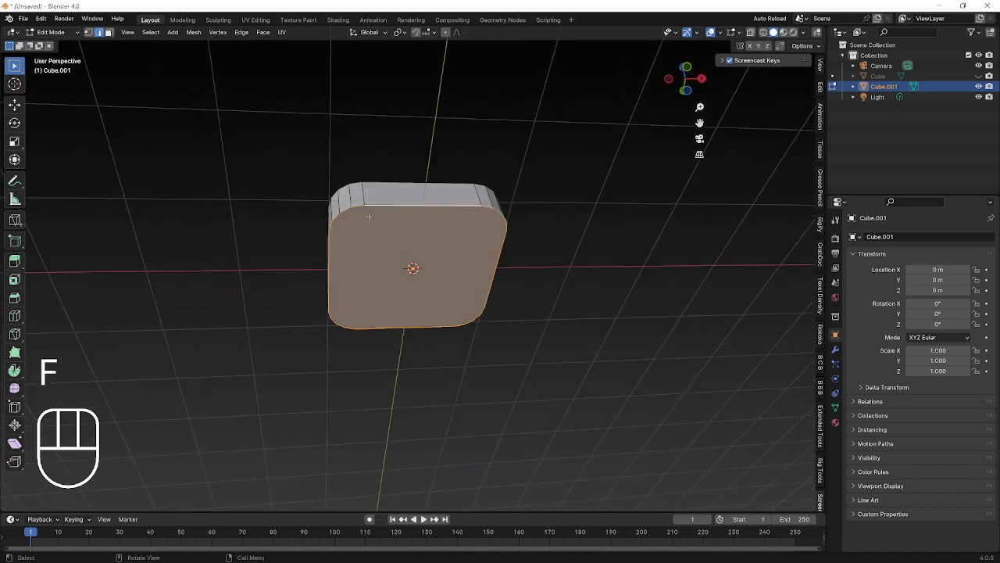
pyautogui.press('i')
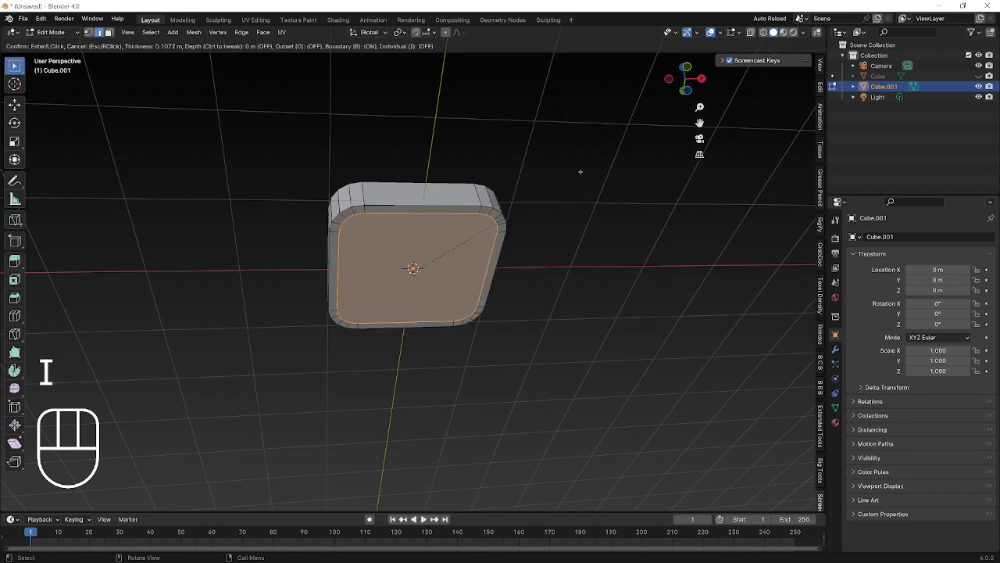
pyautogui.click(580, 171)
pyautogui.press('e')
pyautogui.click(460, 266)
# In Object Mode, unhide the Cube body and scale it to 0.913.
pyautogui.press('Tab')
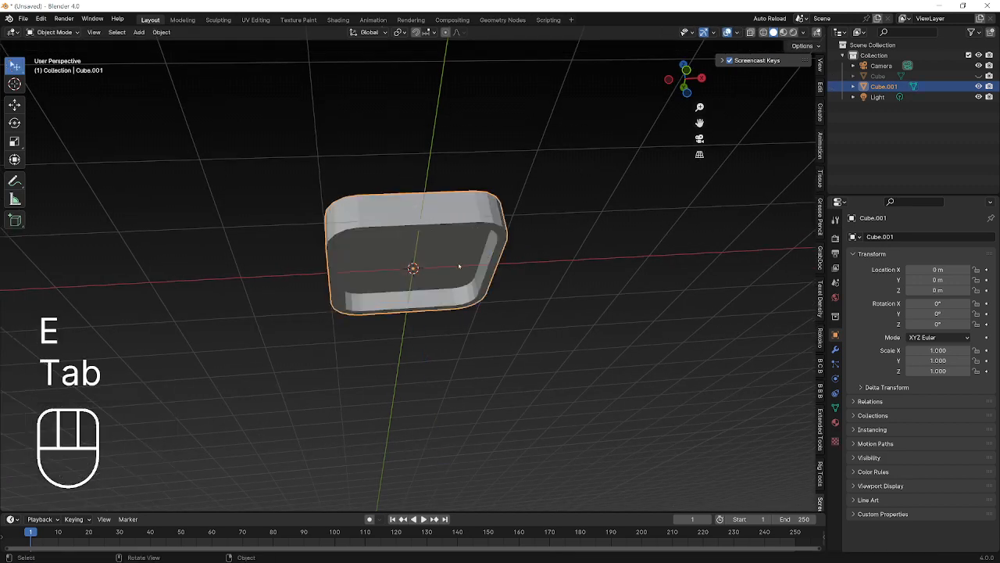
pyautogui.moveTo(460, 265); pyautogui.dragTo(371, 284, button='middle')
pyautogui.hotkey('alt', 'h')
pyautogui.click(443, 215)
pyautogui.press('s')
pyautogui.click(515, 237)
# Raise the body along Z to 0.23096 m.
pyautogui.press('g')
pyautogui.press('z')
pyautogui.click(475, 206)
pyautogui.press('g')
pyautogui.press('z')
pyautogui.click(433, 218)
# Hide the lid and enter Edit Mode on the Cube body.
pyautogui.press('Tab')
pyautogui.press('Tab')
pyautogui.click(434, 205)
pyautogui.press('h')
pyautogui.click(430, 254)
pyautogui.press('Tab')
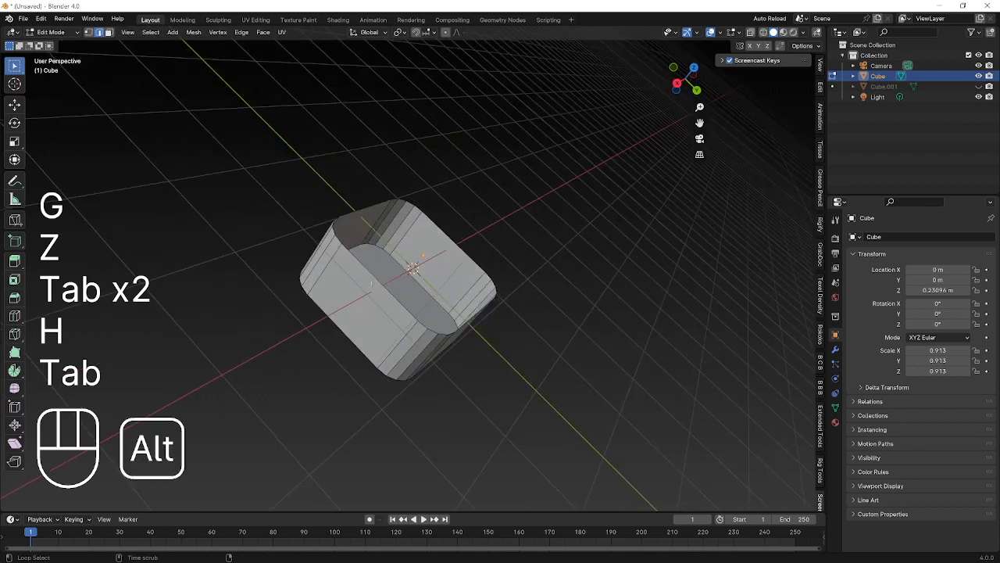
# Fill the body's open top, inset it 0.1045 m and extrude it down to hollow the body.
pyautogui.press('f')
pyautogui.press('i')
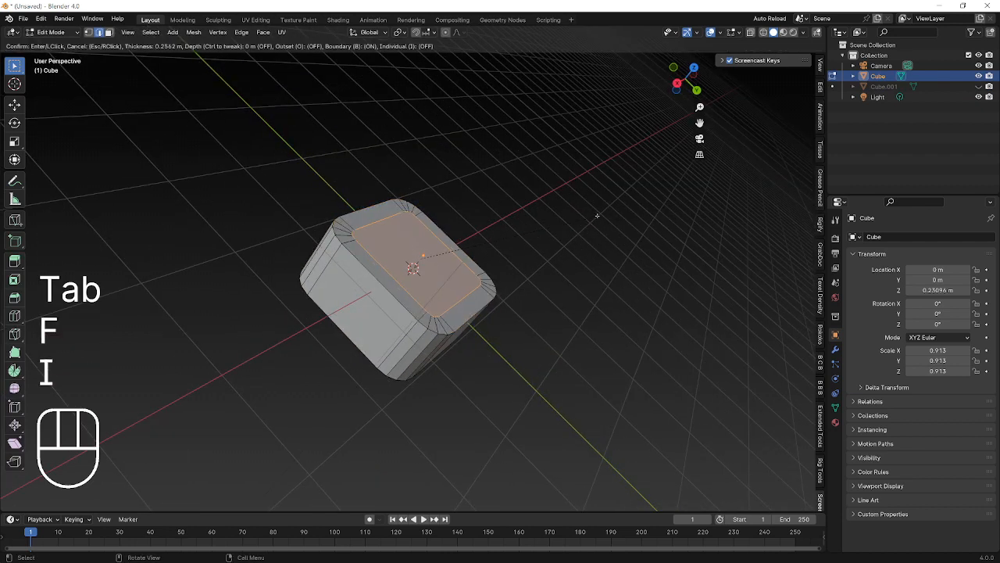
pyautogui.click(601, 213)
pyautogui.press('e')
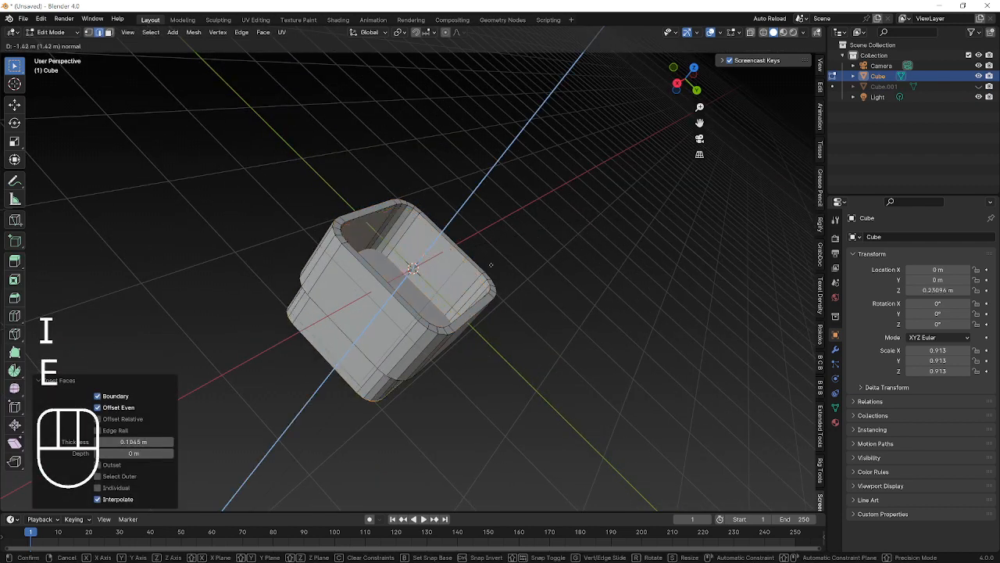
pyautogui.click(551, 237)
# Return to Object Mode and unhide the Cube.001 lid.
pyautogui.press('Tab')
pyautogui.moveTo(526, 241); pyautogui.dragTo(624, 319, button='middle')
pyautogui.hotkey('alt', 'h')
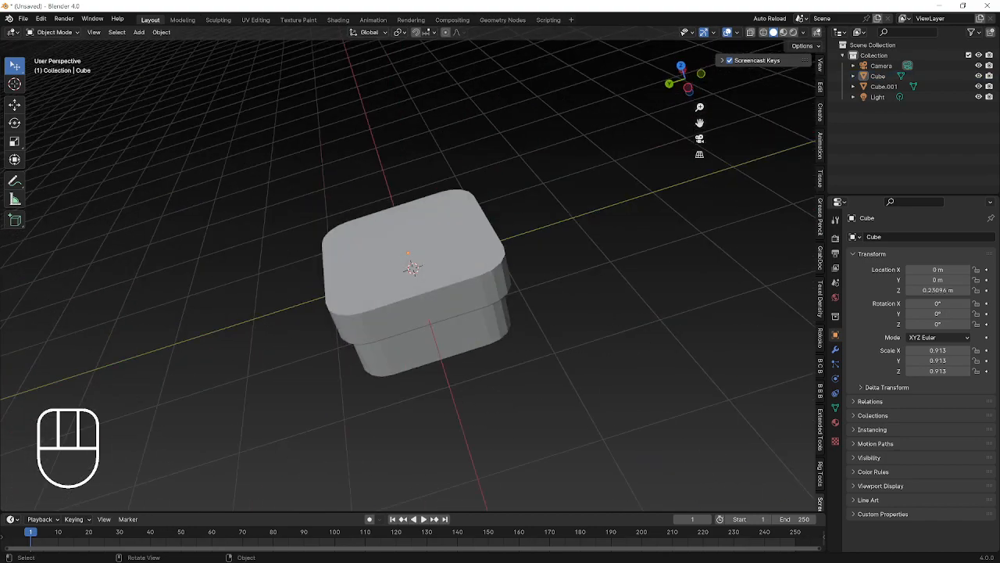